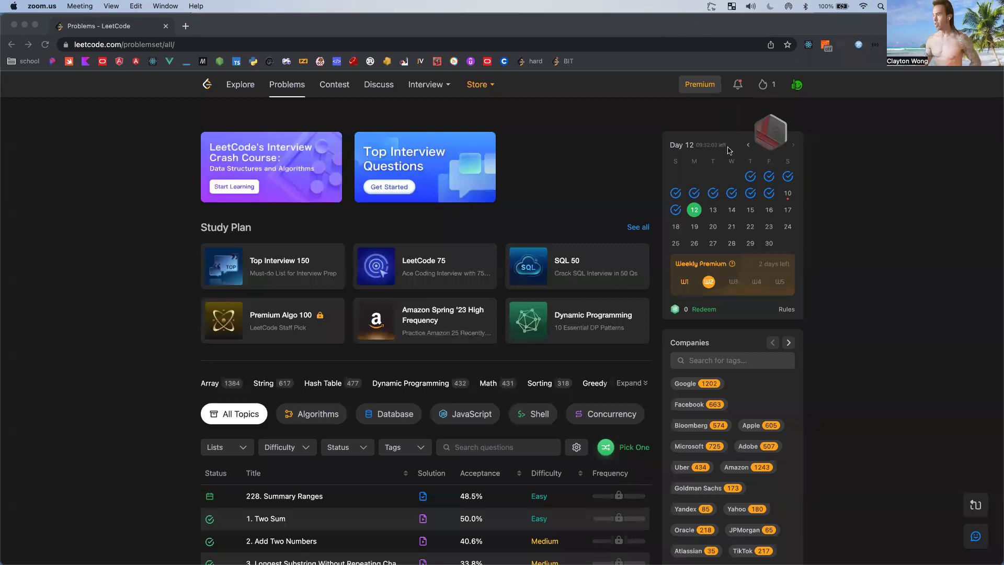
# Step: Open problem 228 Summary Ranges and change the signature parameter nums to A
pyautogui.click(192, 175)
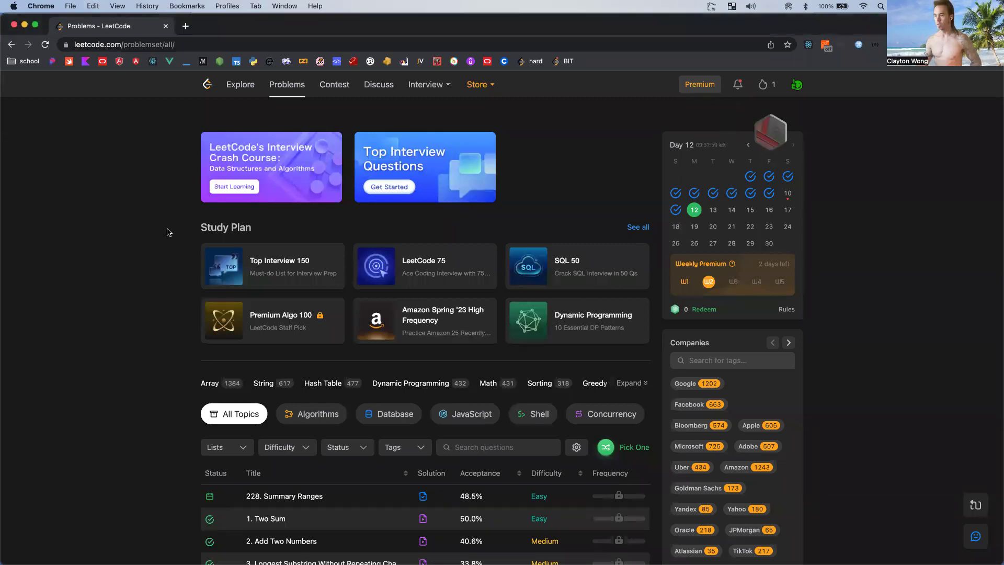
pyautogui.scroll(-2, 167, 232)
pyautogui.scroll(2, 673, 310)
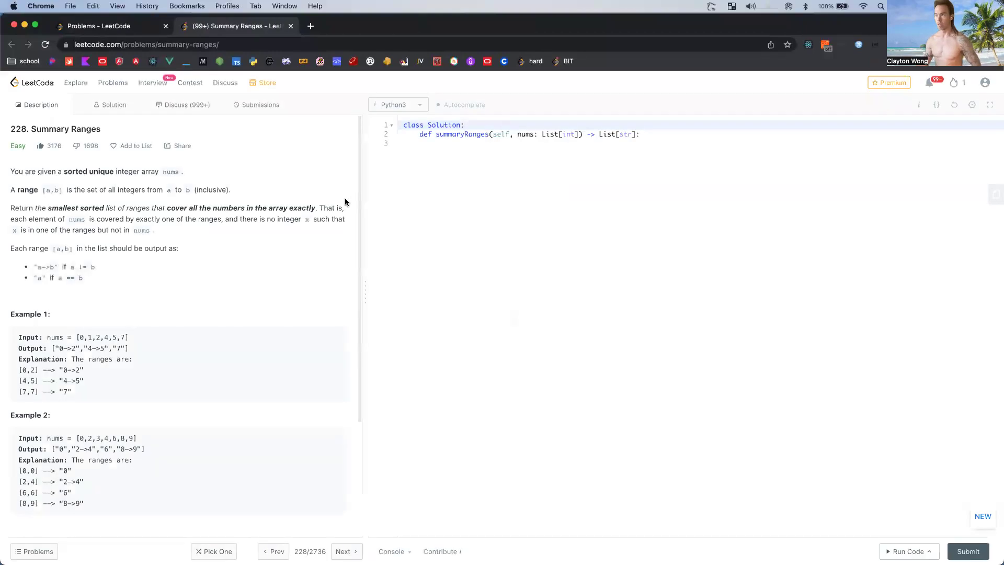
pyautogui.doubleClick(522, 134)
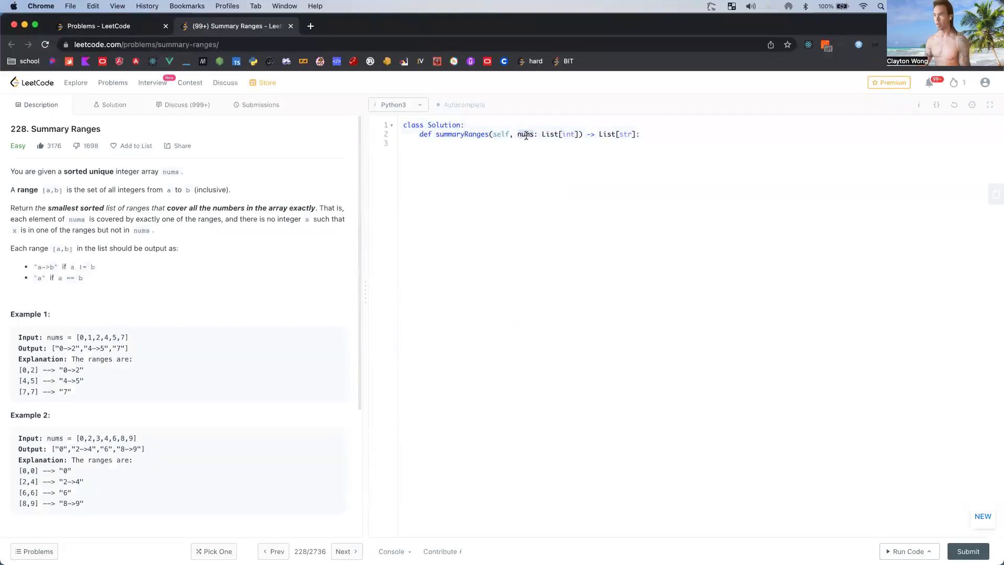
pyautogui.write('A')
pyautogui.press('Down')
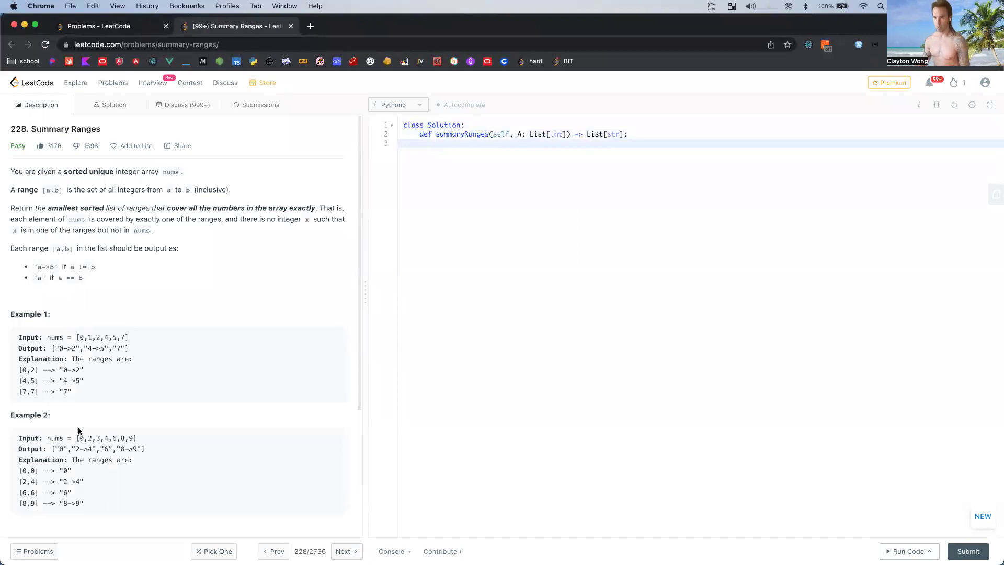
# Step: Insert the comment 'sliding window i..j for adjacent values' as the new first line
pyautogui.press('super+Up')
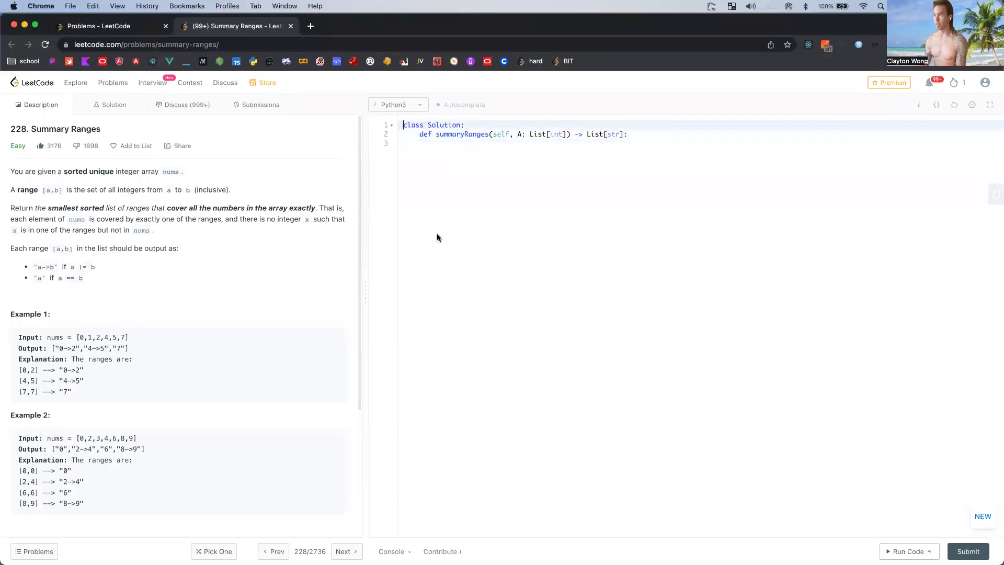
pyautogui.press('Return')
pyautogui.press('Up')
pyautogui.press('Return')
pyautogui.press('Up')
pyautogui.write('# slid')
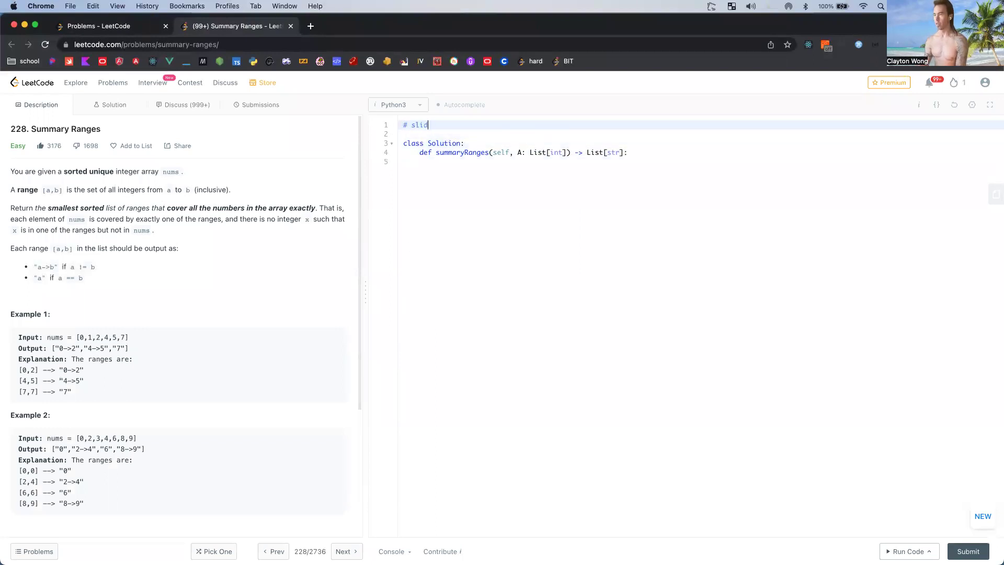
pyautogui.write('ing window i..')
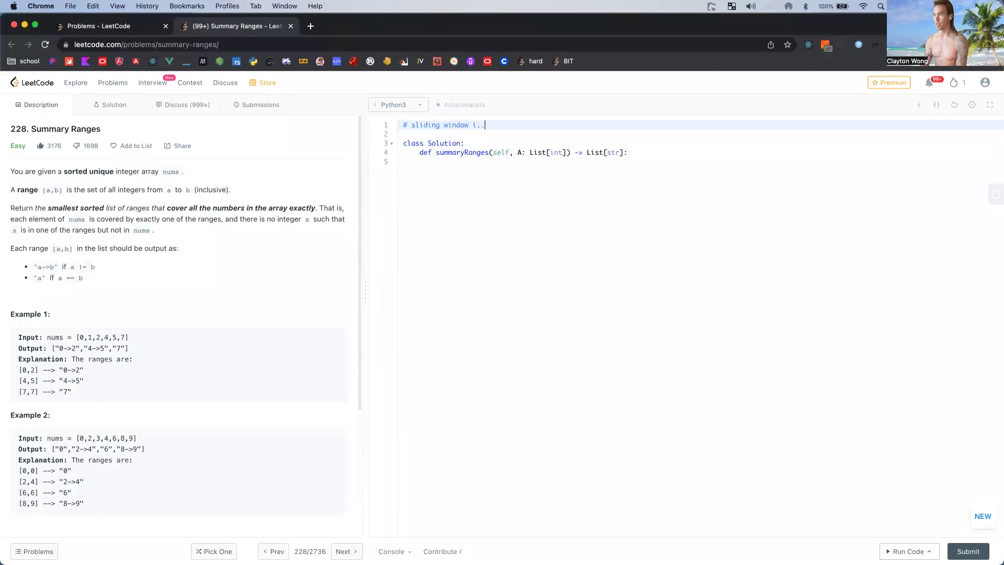
pyautogui.write('j for e')
pyautogui.press('BackSpace')
pyautogui.write('a')
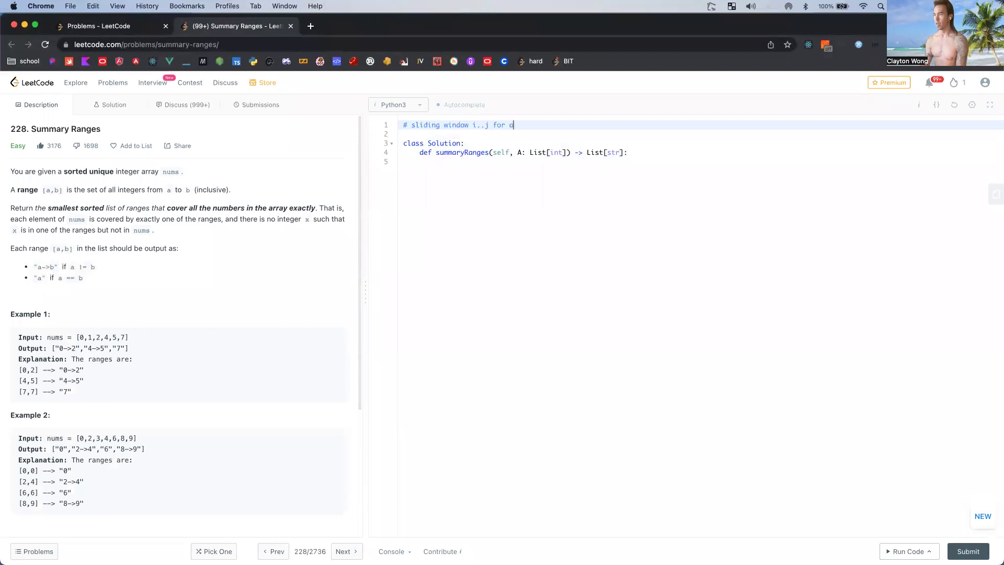
pyautogui.write('djacent values')
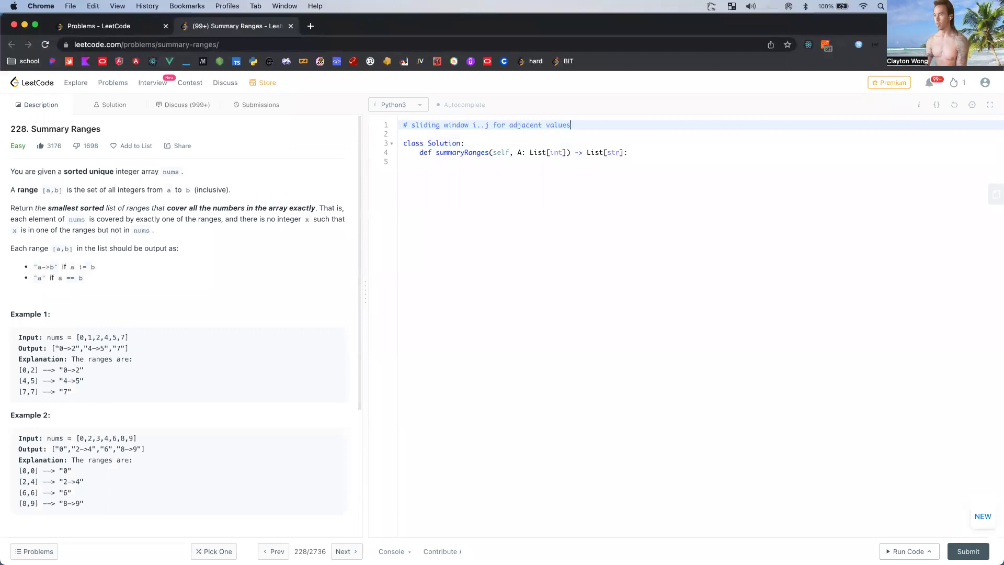
pyautogui.press('Return')
pyautogui.press('Down')
pyautogui.press('Down')
pyautogui.press('Down')
pyautogui.press('End')
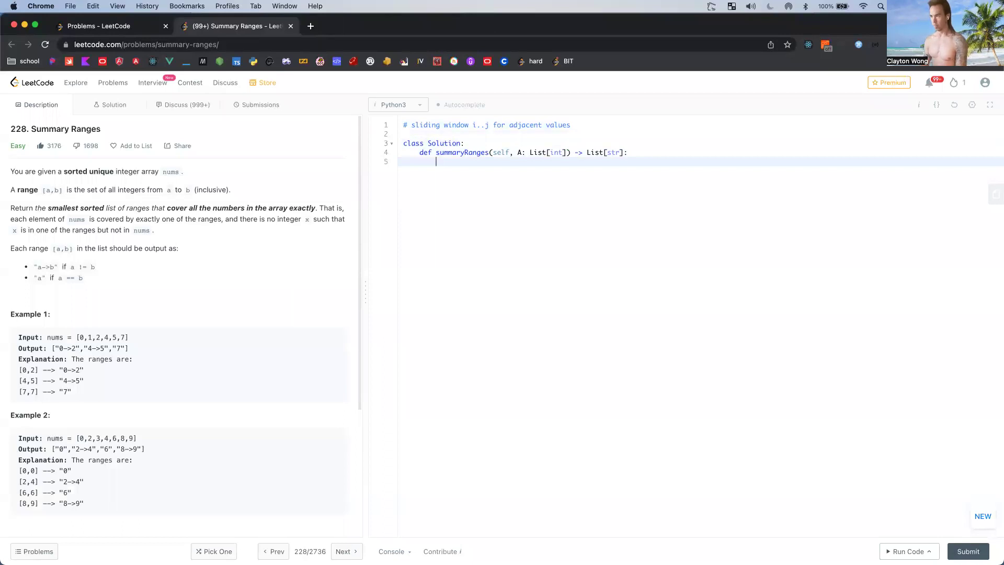
pyautogui.write('range')
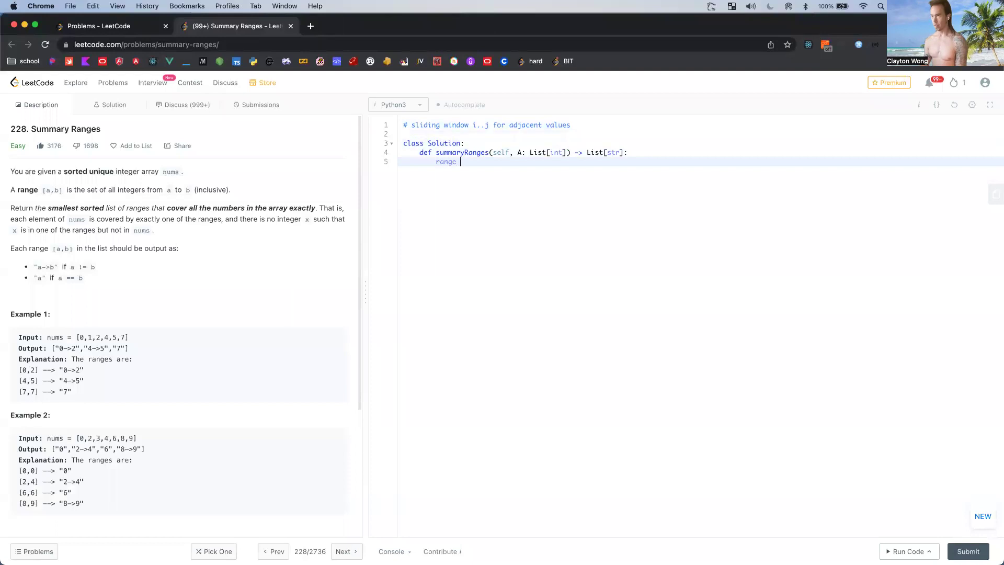
# Step: Write ans = [], i, j, N = 0, 0, len(A), a while j < N: loop, and return ans
pyautogui.press('BackSpace')
pyautogui.press('BackSpace')
pyautogui.press('BackSpace')
pyautogui.press('BackSpace')
pyautogui.press('BackSpace')
pyautogui.press('BackSpace')
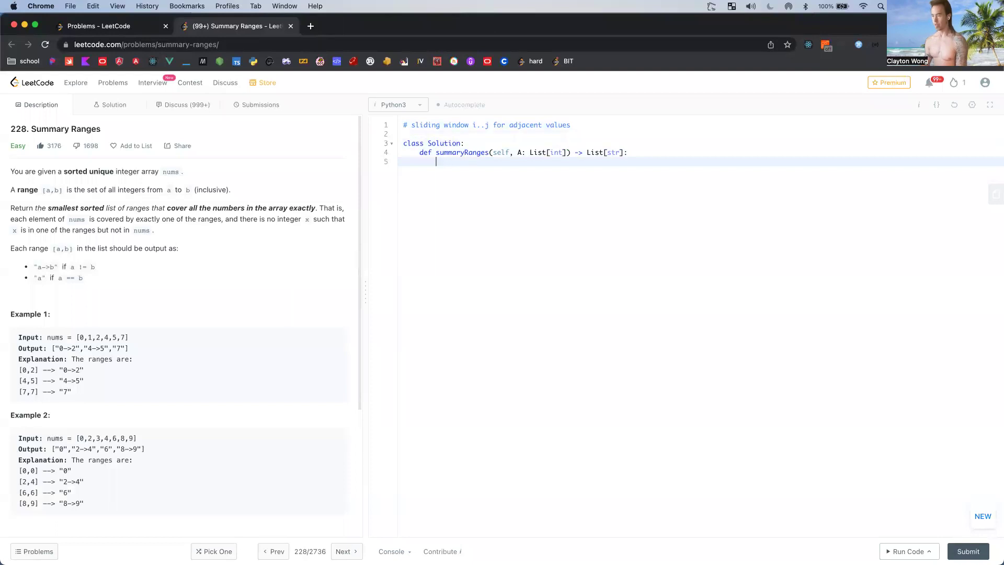
pyautogui.write('ans = [')
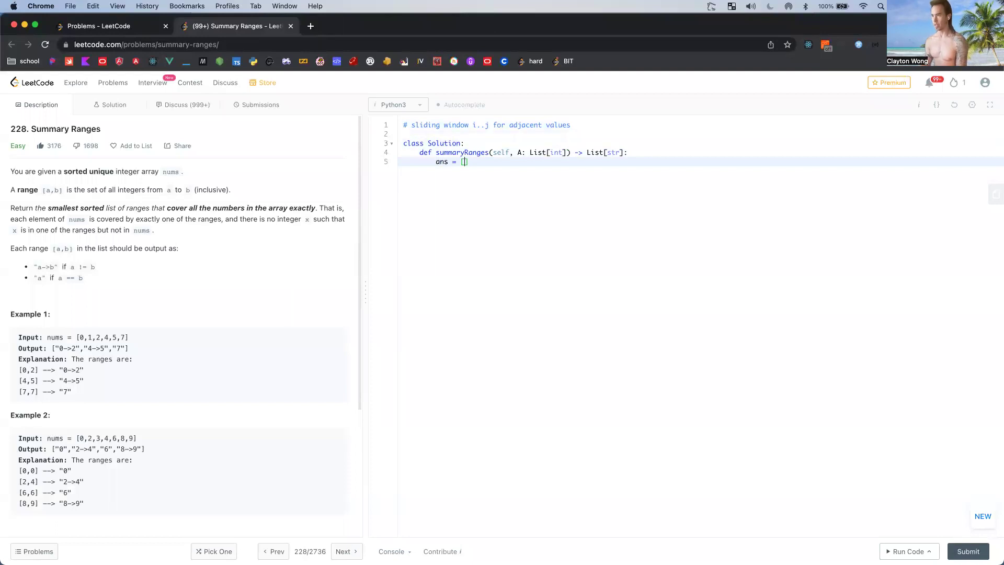
pyautogui.press('Right')
pyautogui.press('Return')
pyautogui.write('return n')
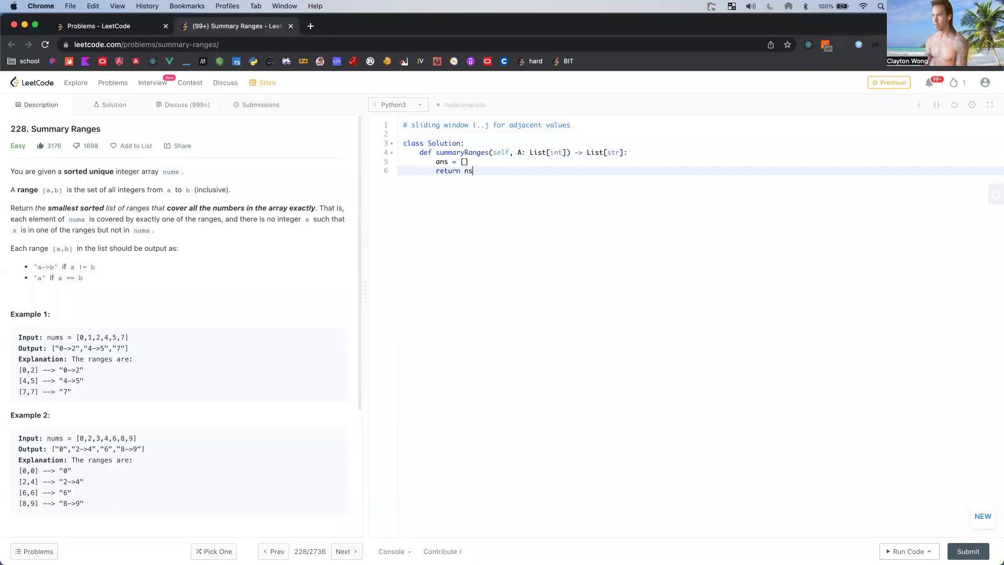
pyautogui.write('ns')
pyautogui.press('Home')
pyautogui.press('Return')
pyautogui.press('Up')
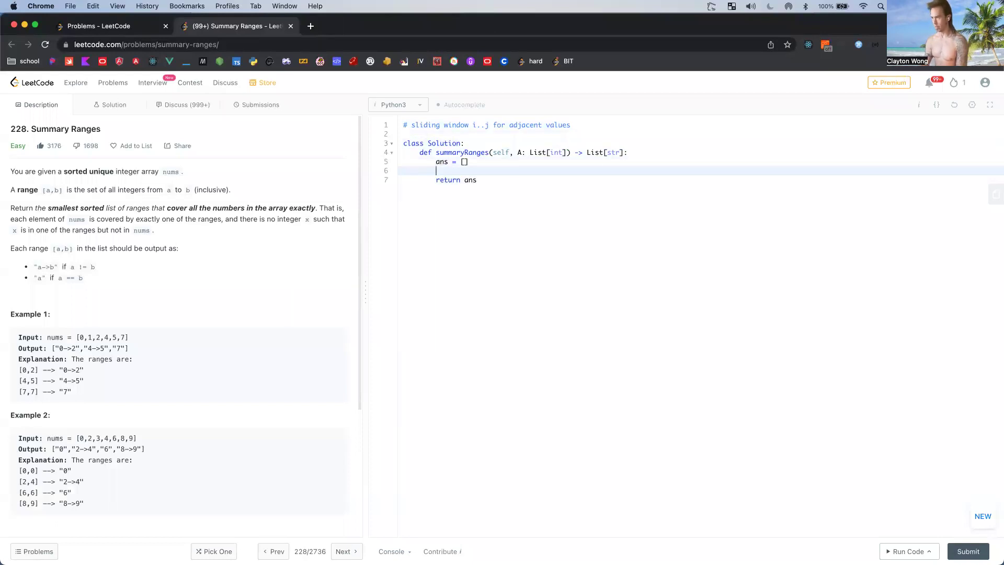
pyautogui.write('i, j')
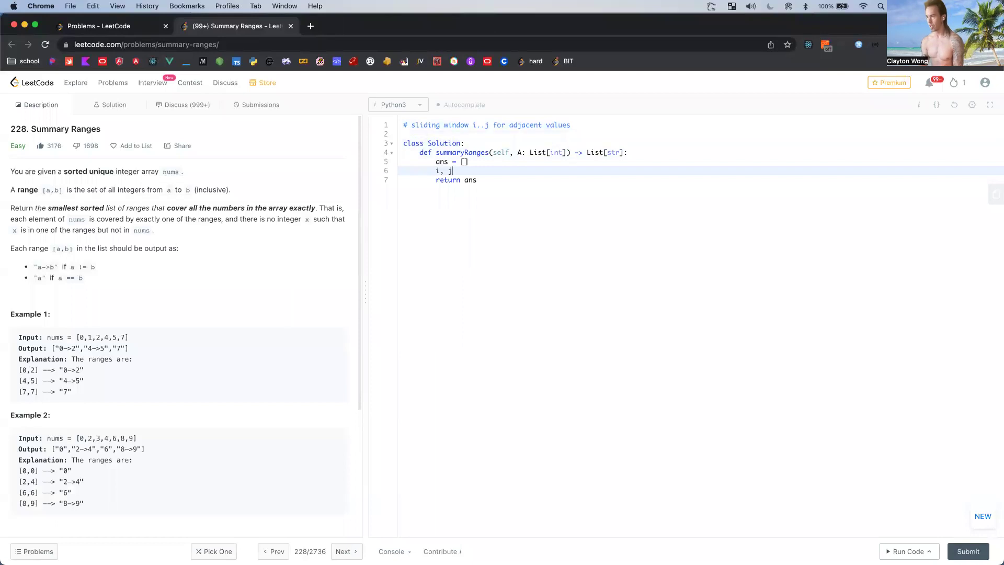
pyautogui.write(', N = 0, 0')
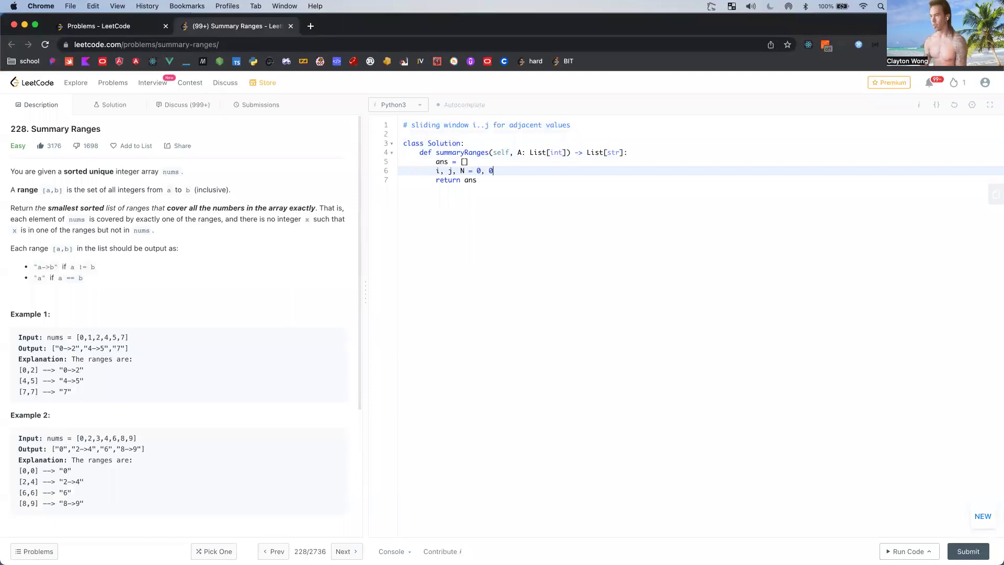
pyautogui.write(', len(A)')
pyautogui.press('Return')
pyautogui.write('wh')
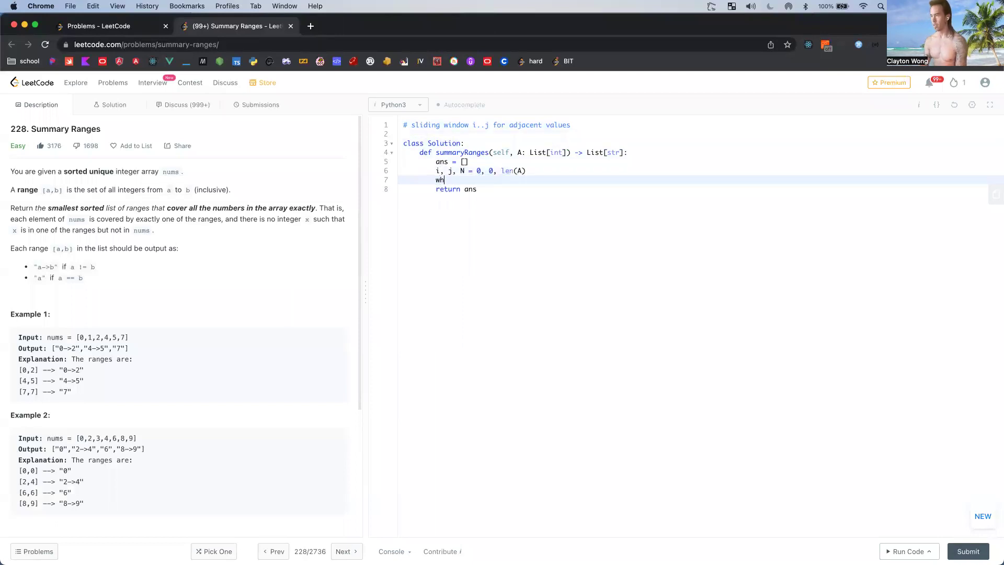
pyautogui.write('ile j < N:')
pyautogui.press('Return')
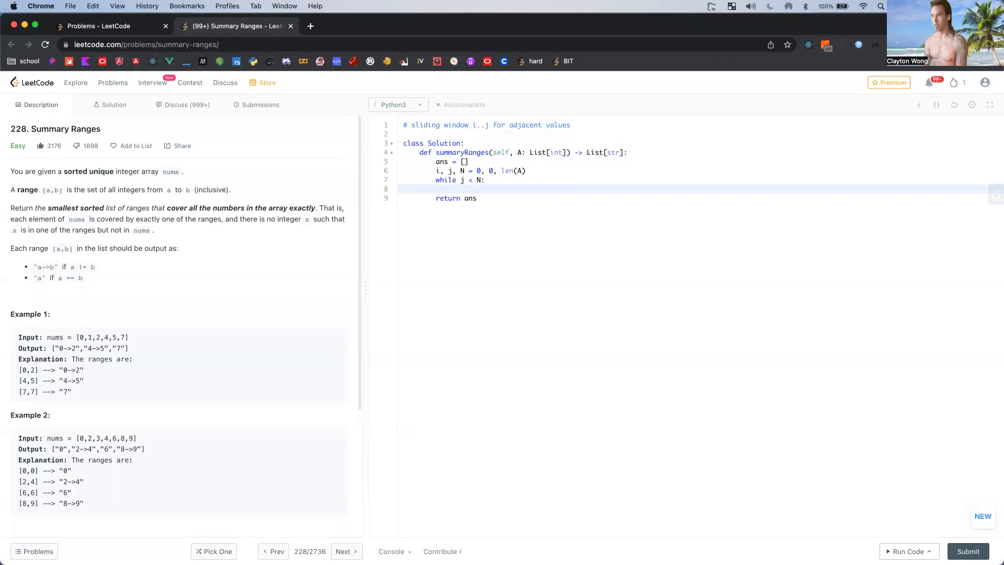
pyautogui.write('while ')
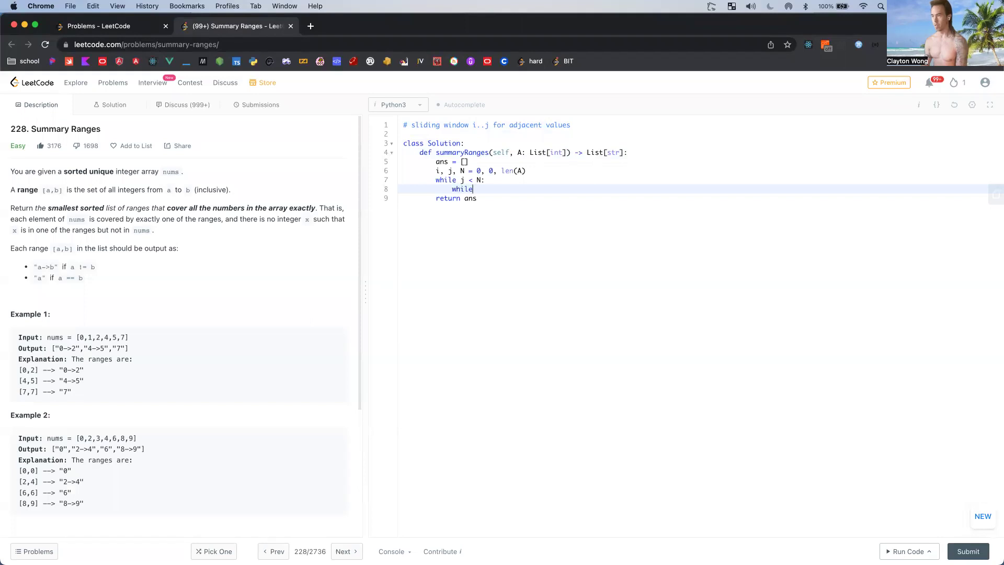
pyautogui.write('A[')
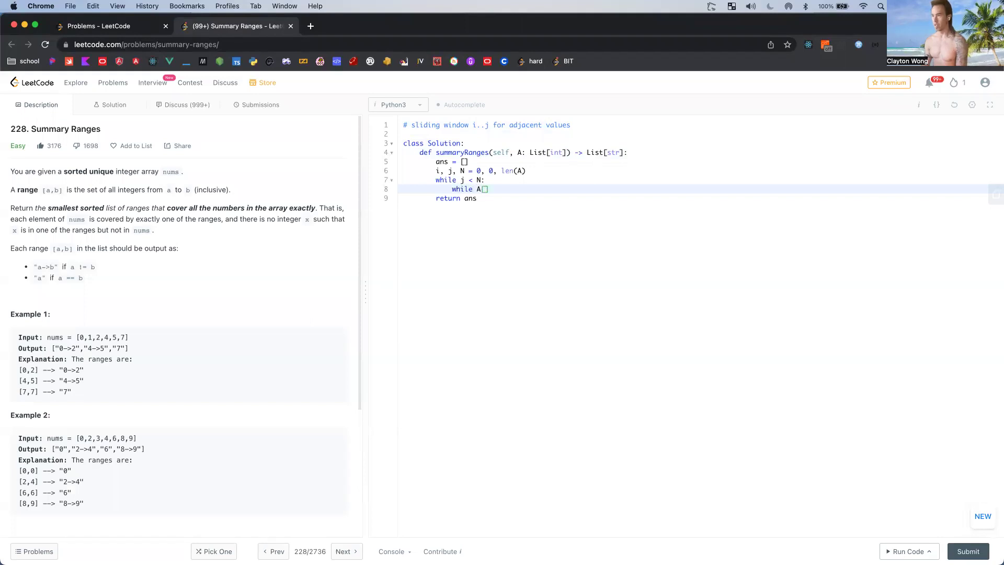
# Step: Insert k = 0 above the inner loop and replace the j += 1 statement
pyautogui.press('super+shift+Return')
pyautogui.write('j +')
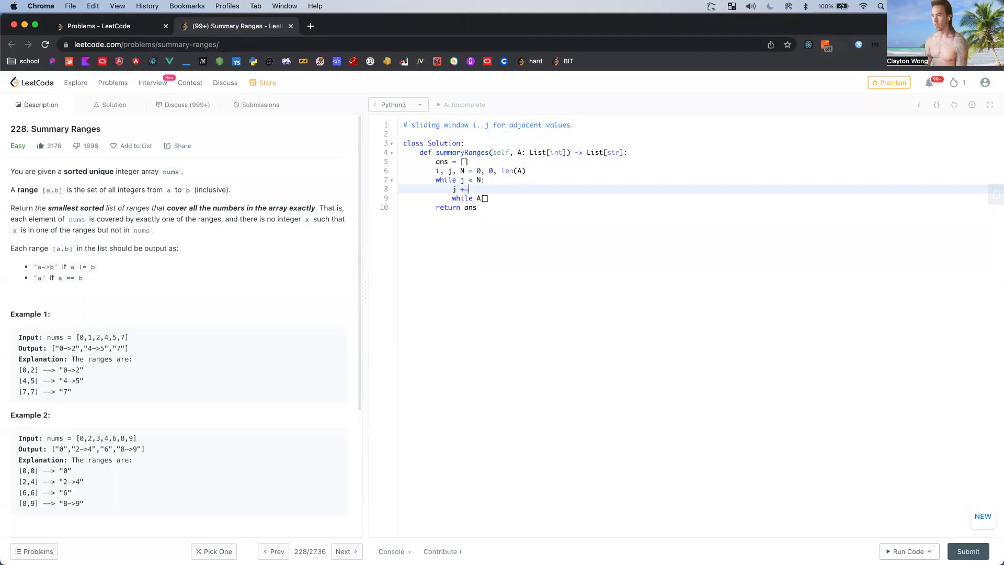
pyautogui.write('= 1')
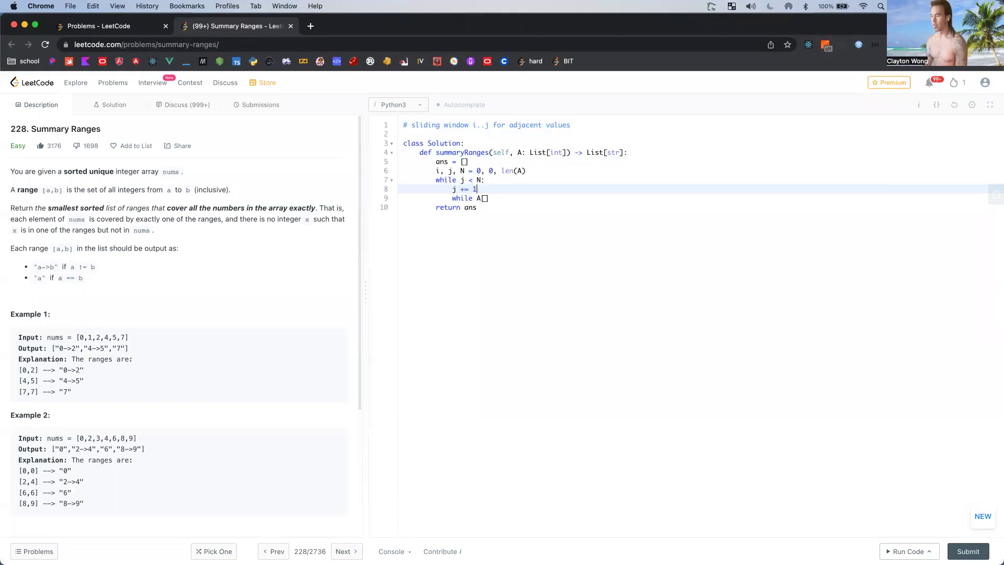
pyautogui.press('Down')
pyautogui.press('Right')
pyautogui.press('Right')
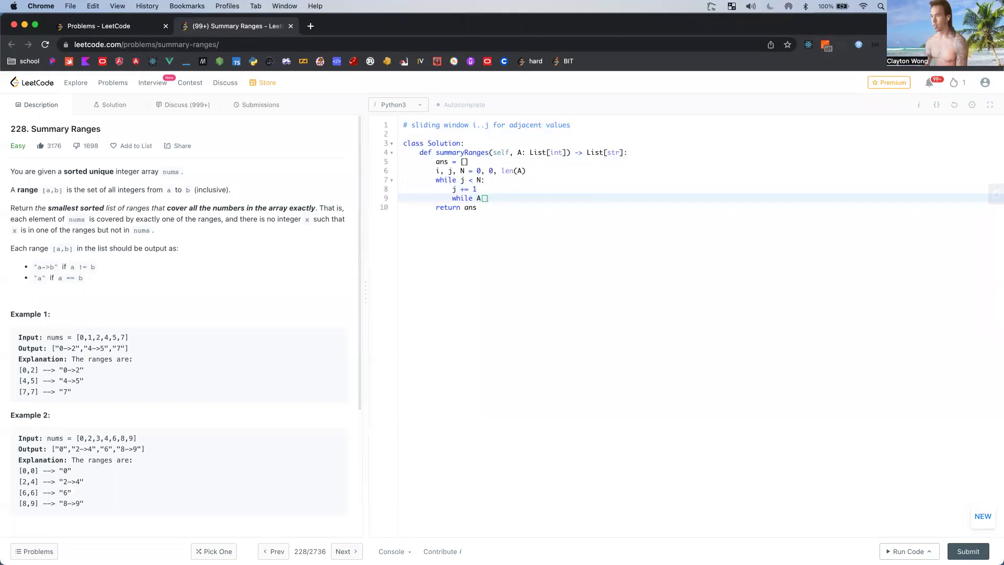
pyautogui.write('i')
pyautogui.press('Up')
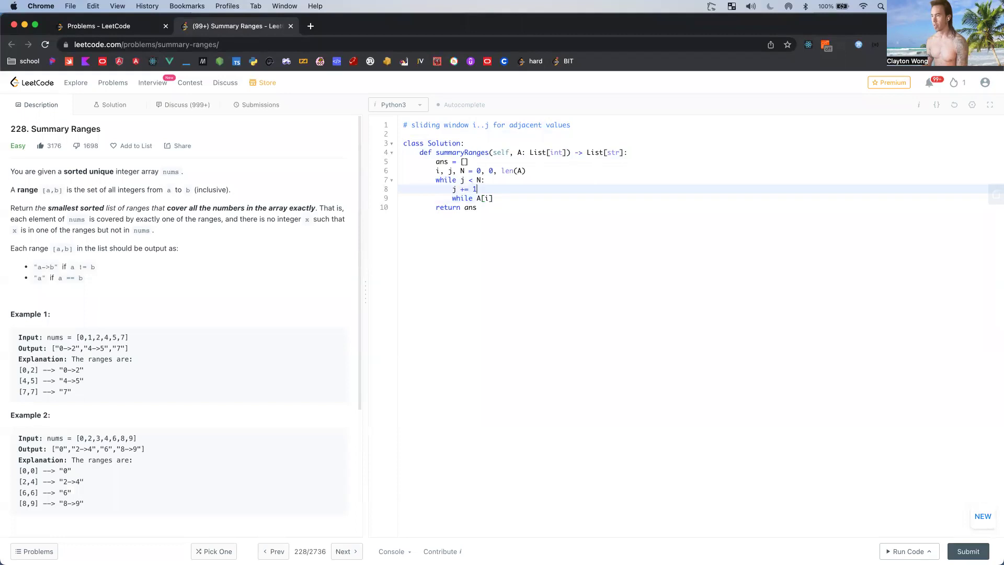
pyautogui.press('super+shift+Left')
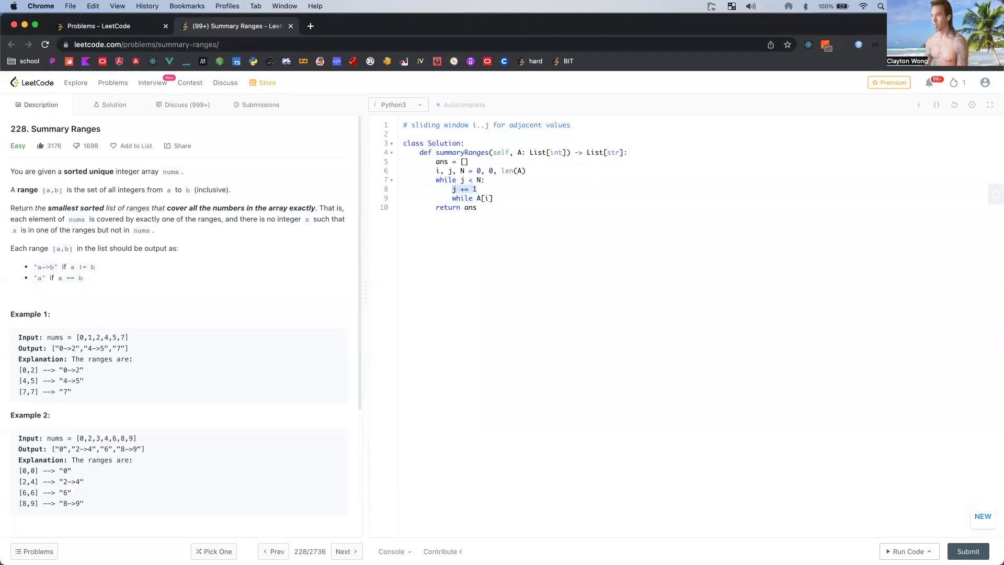
pyautogui.write('k = 0')
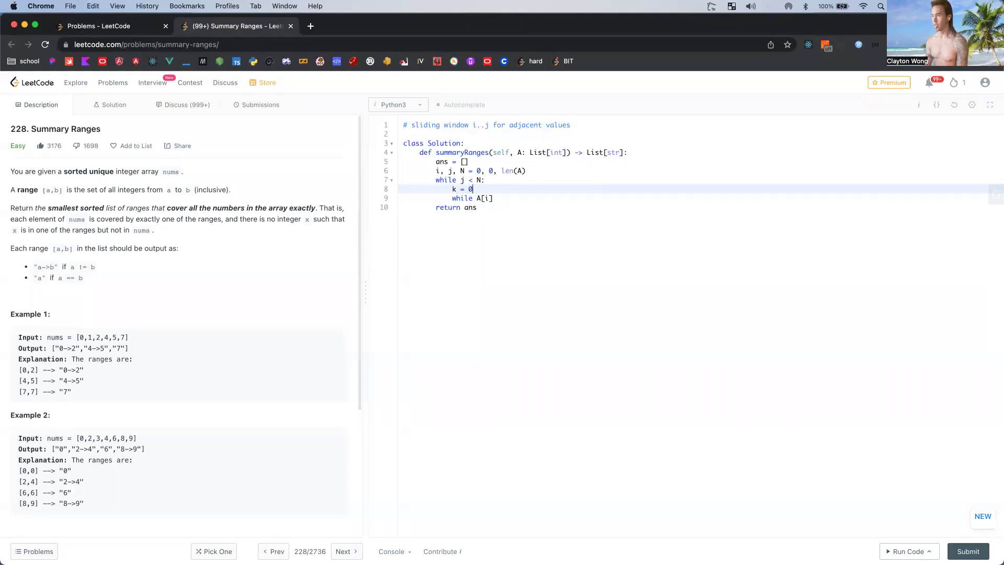
pyautogui.press('Down')
pyautogui.press('super+Right')
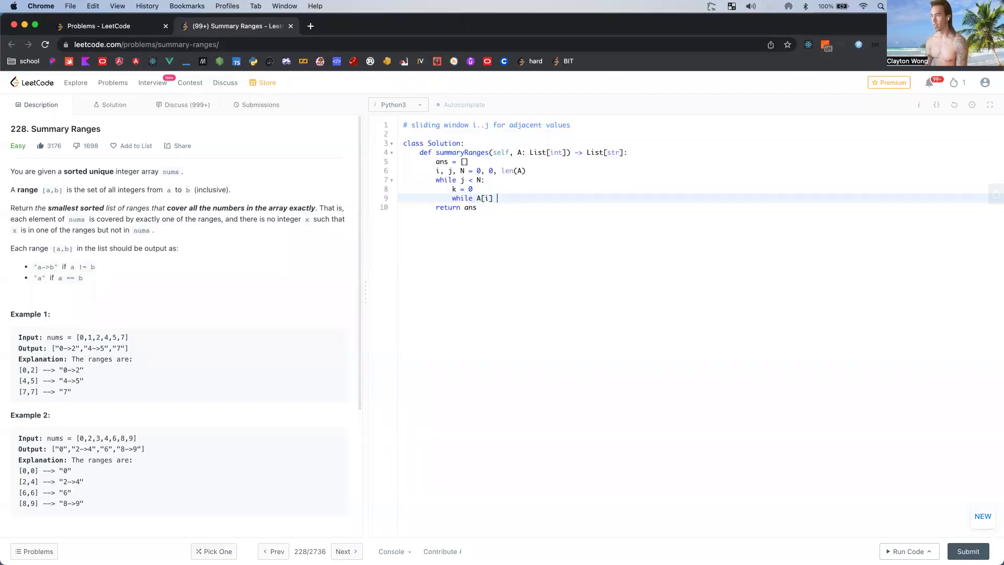
pyautogui.write('+ k')
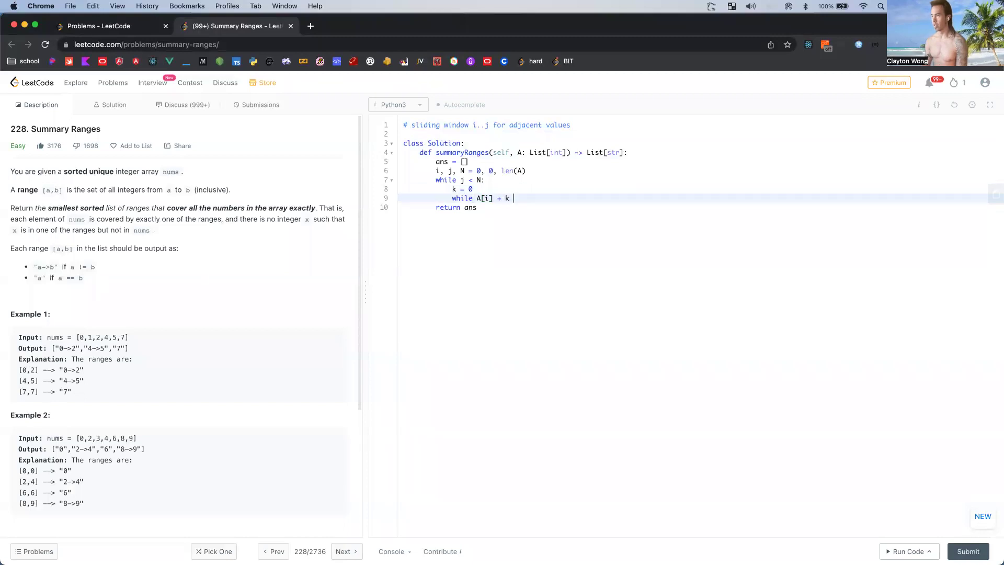
pyautogui.write('==')
pyautogui.write('A[i')
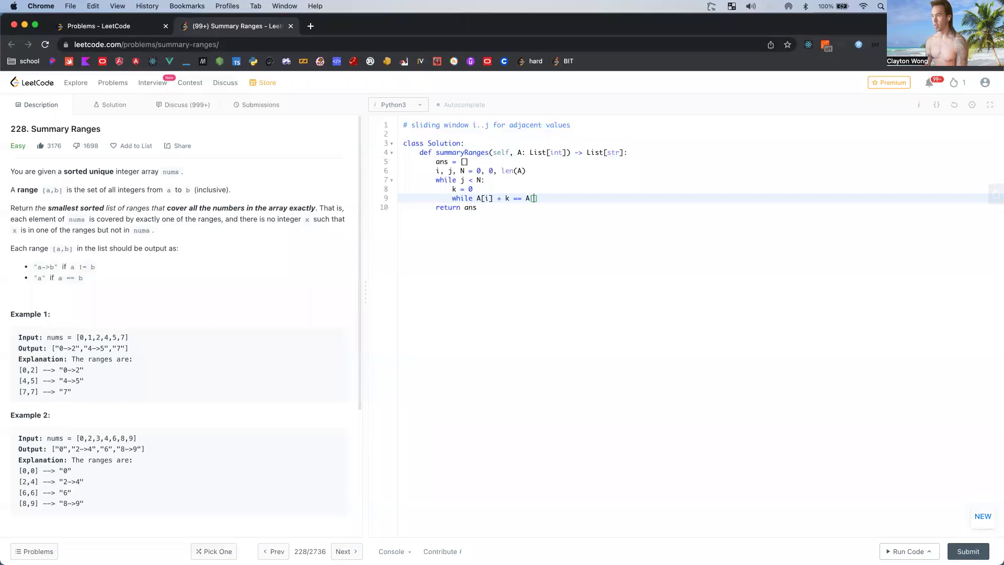
pyautogui.write(' + k')
# Step: Remove the unused j from line 6 and change the outer loop to while i < N
pyautogui.press('Up')
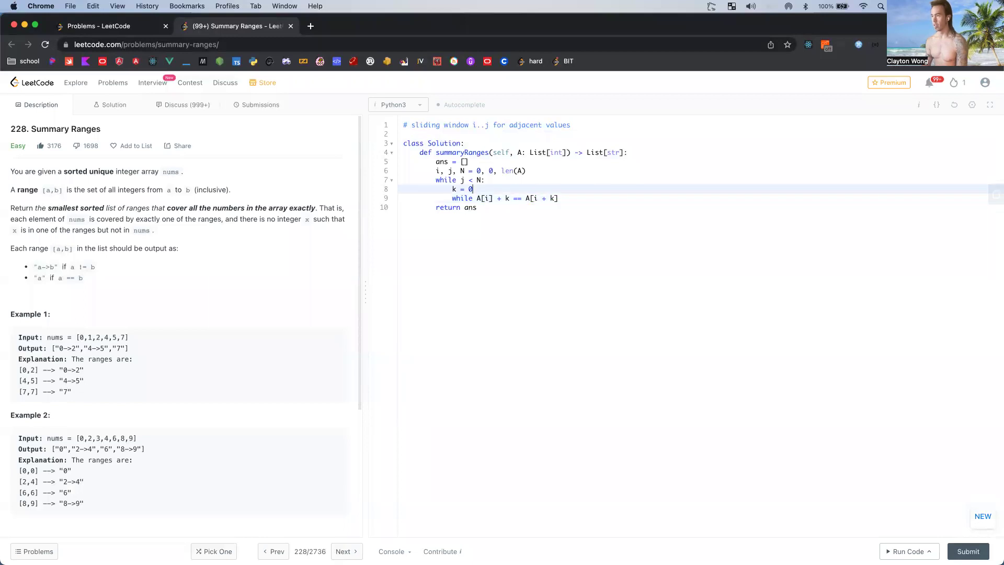
pyautogui.press('Up')
pyautogui.press('Up')
pyautogui.press('Home')
pyautogui.press('Right')
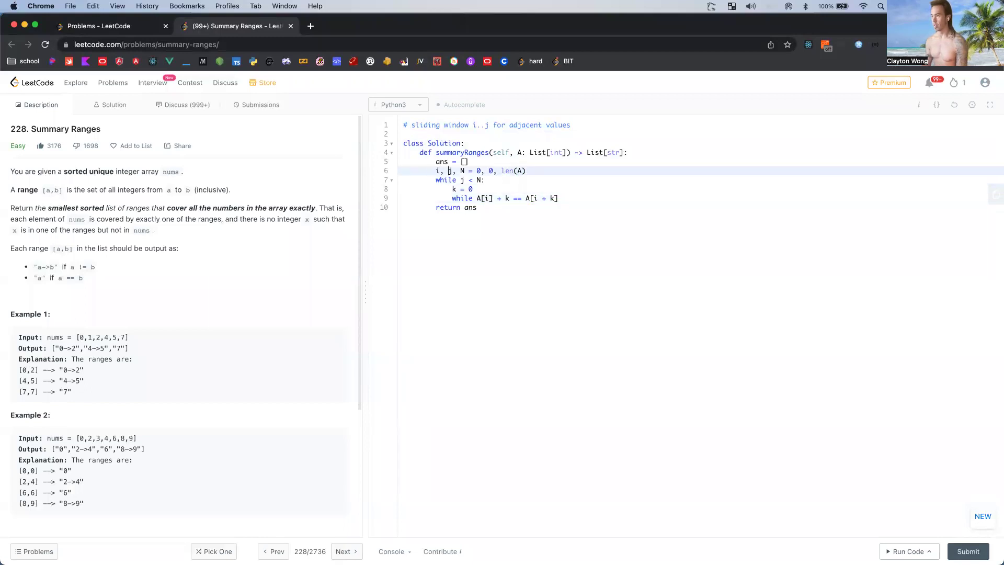
pyautogui.hotkey('shift', 'Right')
pyautogui.hotkey('shift', 'Right')
pyautogui.hotkey('shift', 'Right')
pyautogui.press('BackSpace')
pyautogui.press('Down')
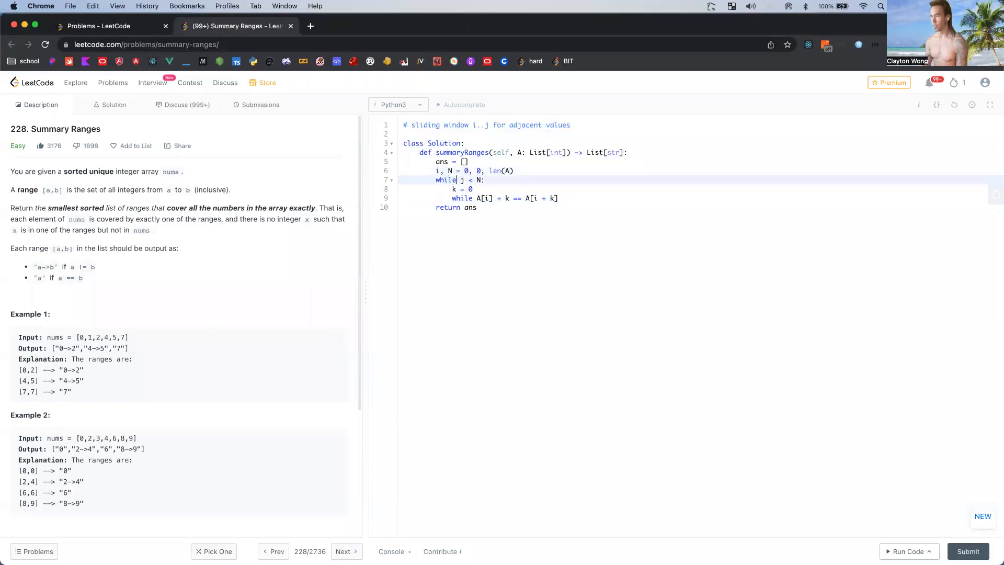
pyautogui.press('Right')
pyautogui.write('i')
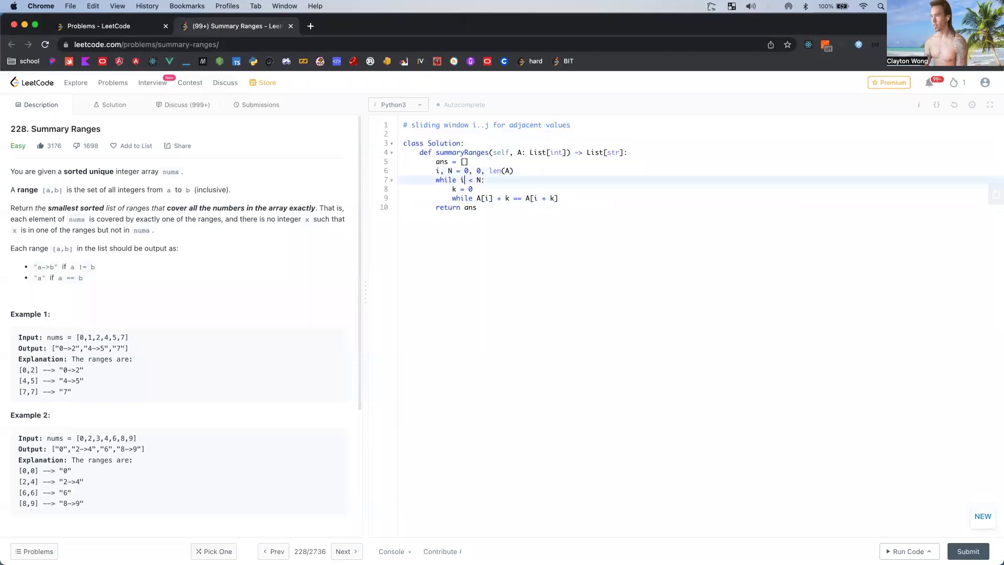
# Step: Finish the bounded inner condition A[i] + k == A[i + k] with a k += 1 body
pyautogui.press('Down')
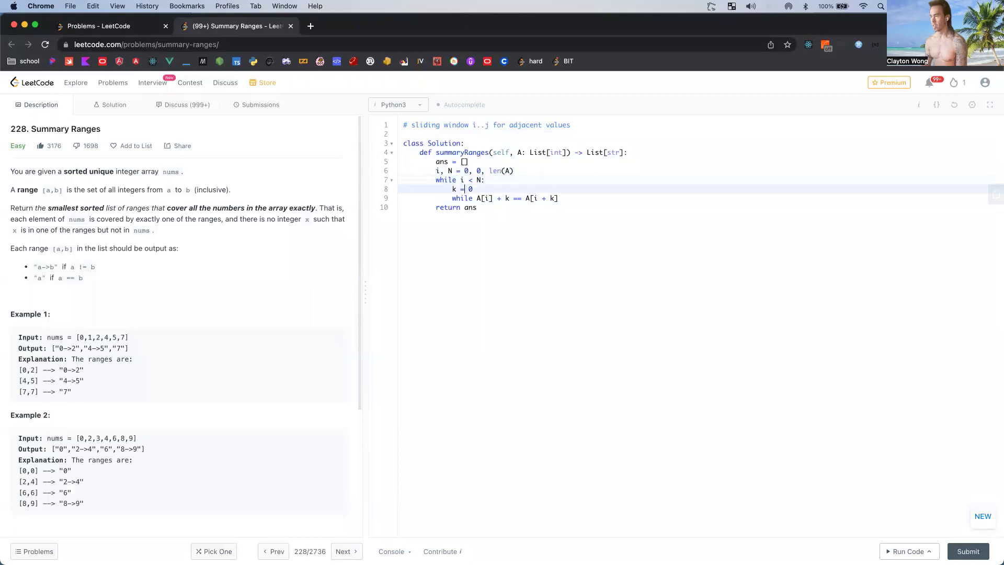
pyautogui.press('Down')
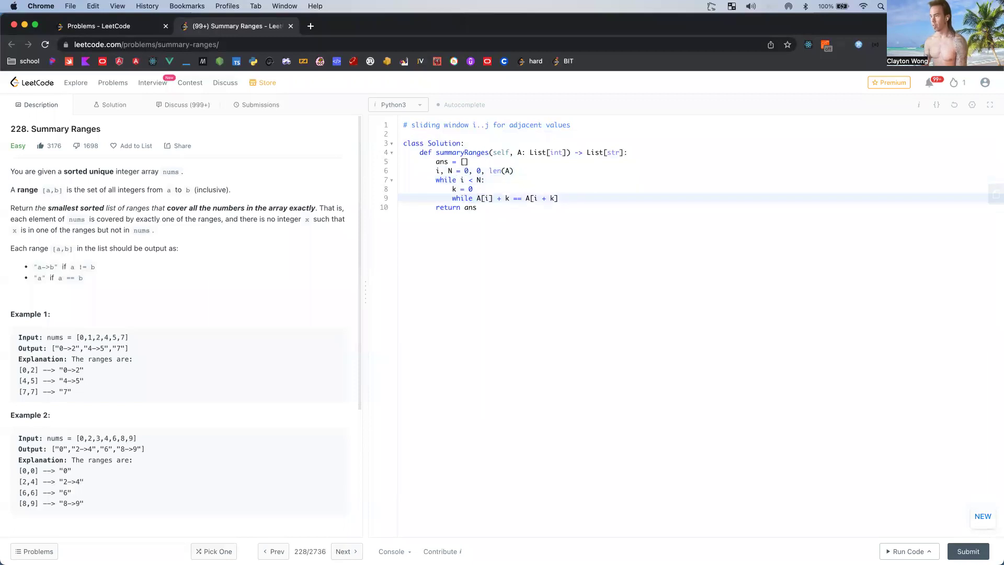
pyautogui.write('i + k < N ')
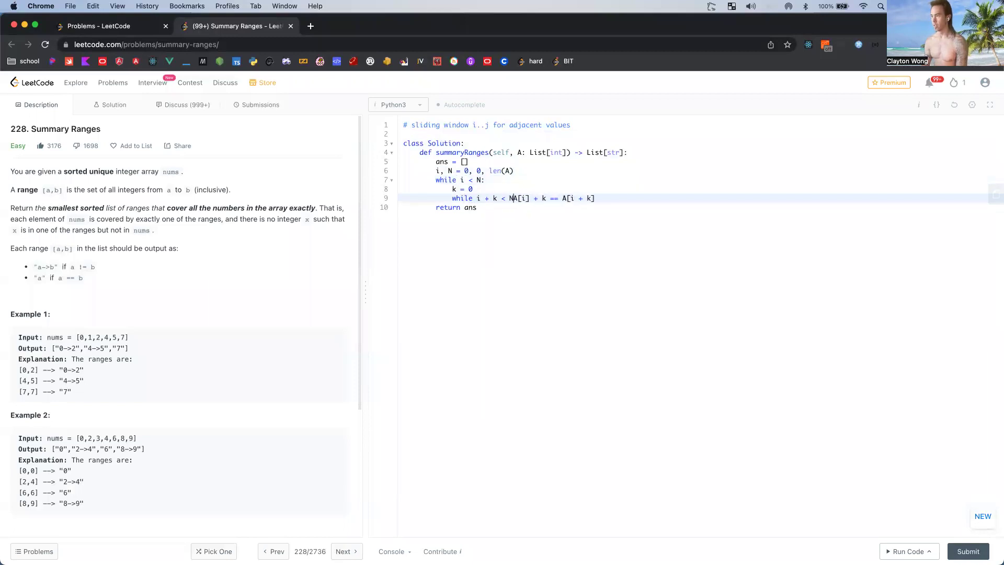
pyautogui.write('and')
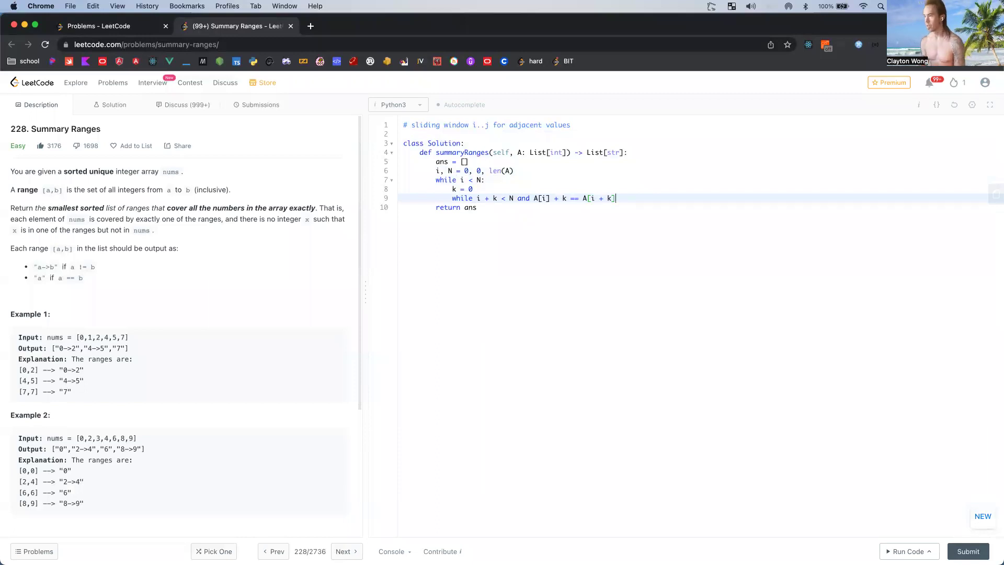
pyautogui.press('End')
pyautogui.write(':')
pyautogui.press('Return')
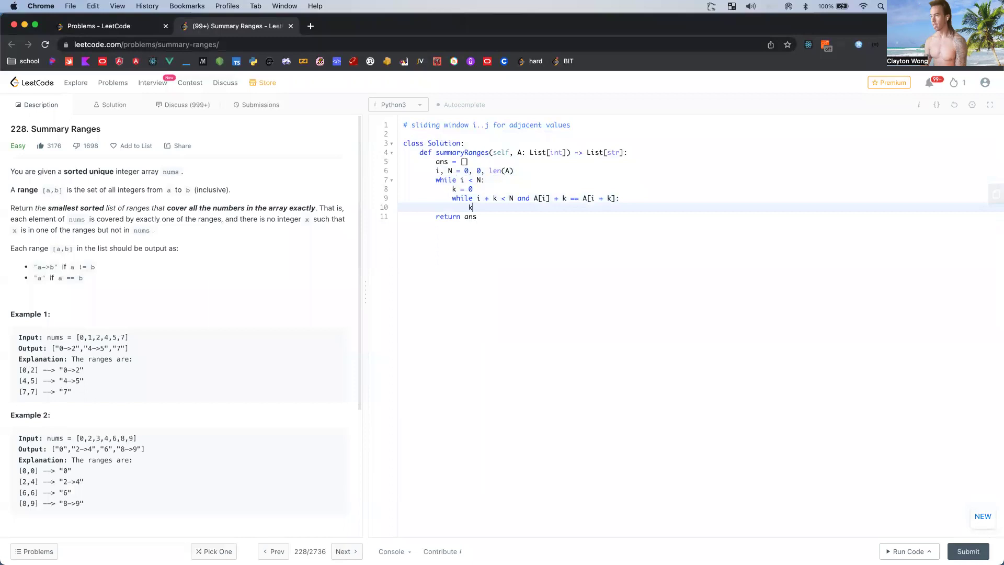
pyautogui.write(' += 1')
pyautogui.press('Return')
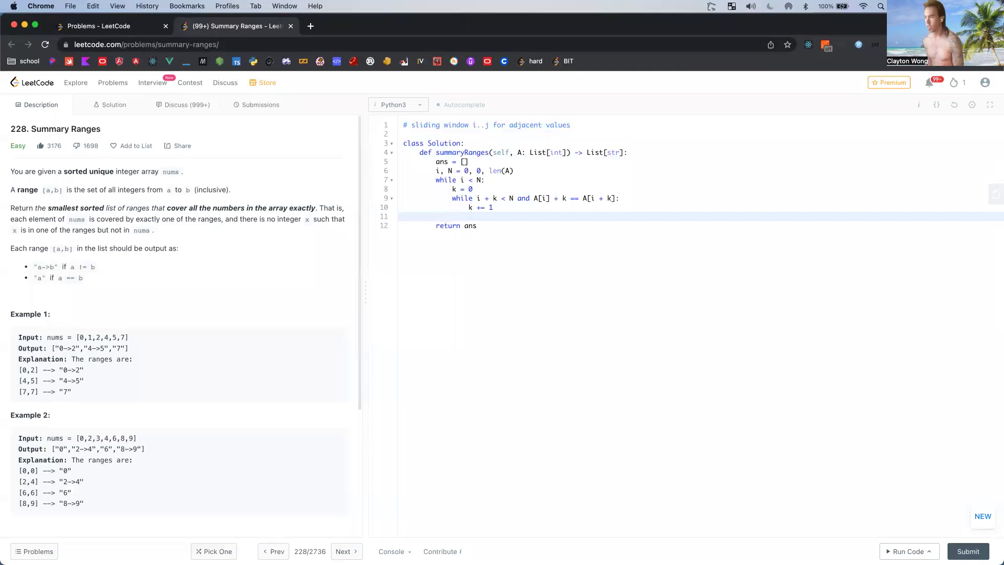
pyautogui.write('if not k')
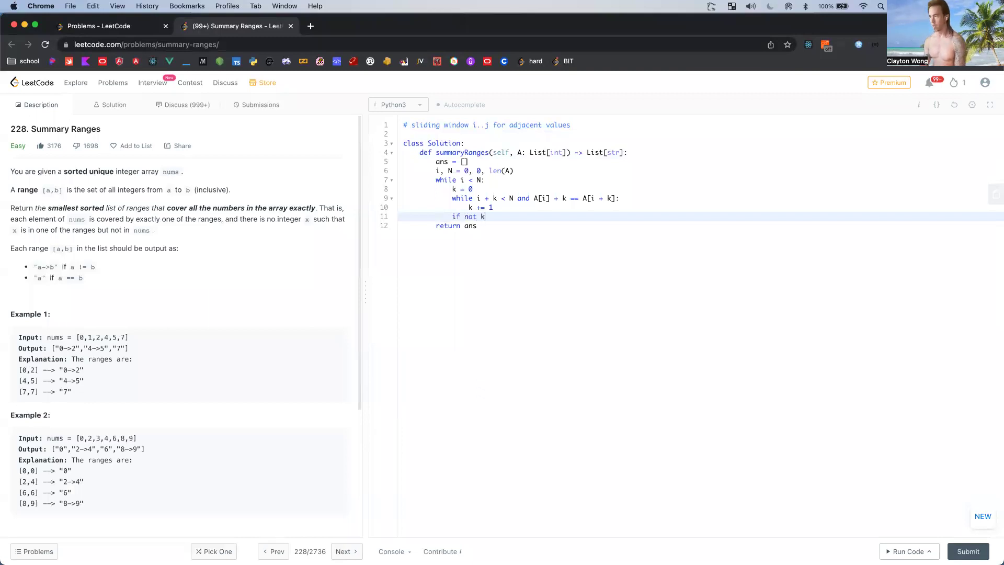
pyautogui.write(':')
# Step: Open an if k branch, removing the negation from its condition
pyautogui.press('Return')
pyautogui.press('Up')
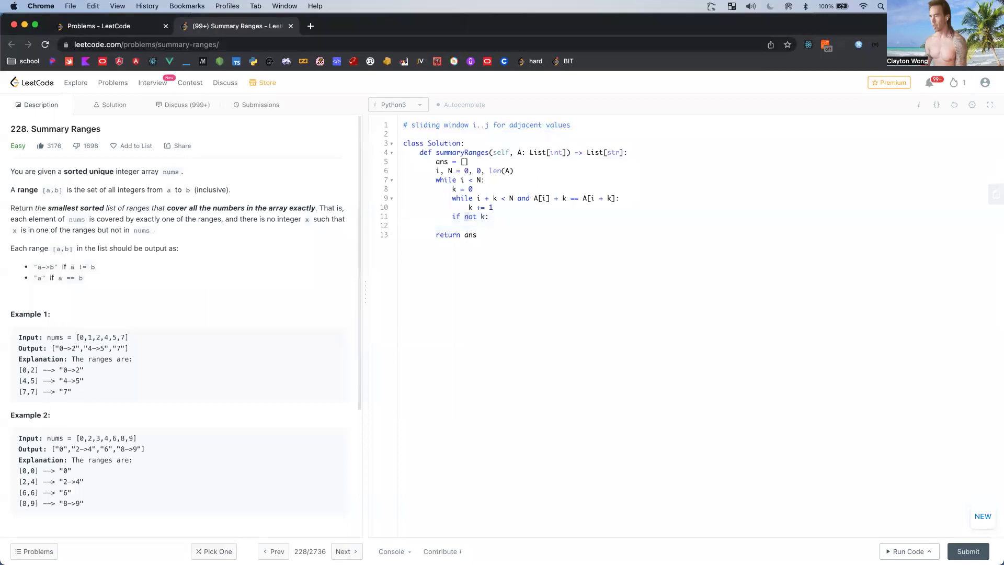
pyautogui.press('BackSpace')
pyautogui.press('BackSpace')
pyautogui.press('BackSpace')
pyautogui.press('Down')
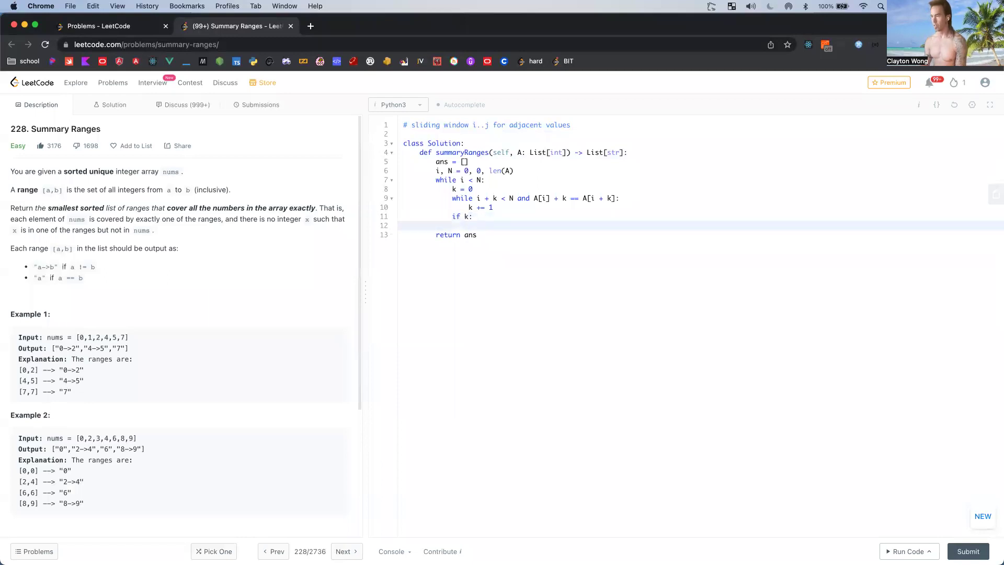
pyautogui.write('ans.append(')
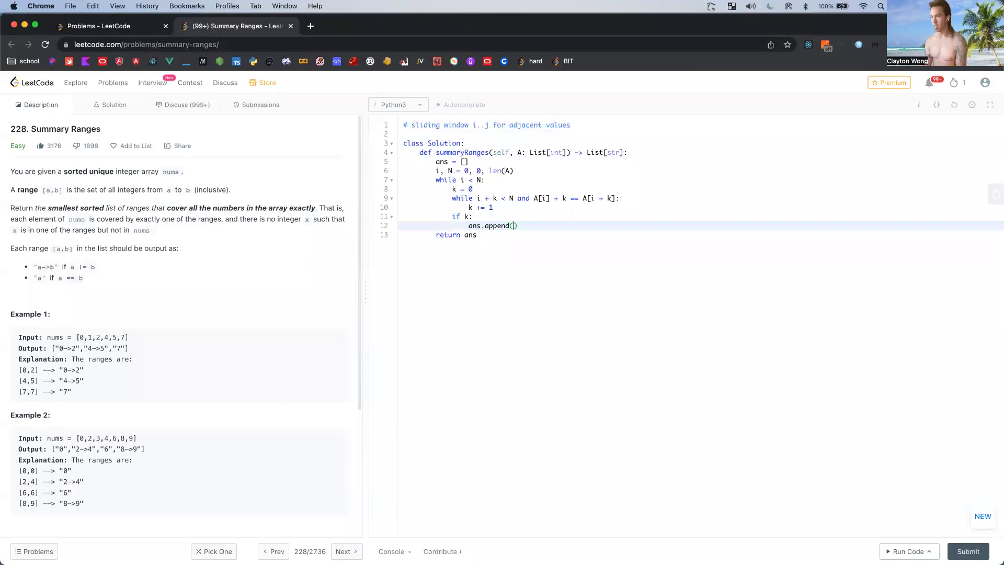
pyautogui.write("f'")
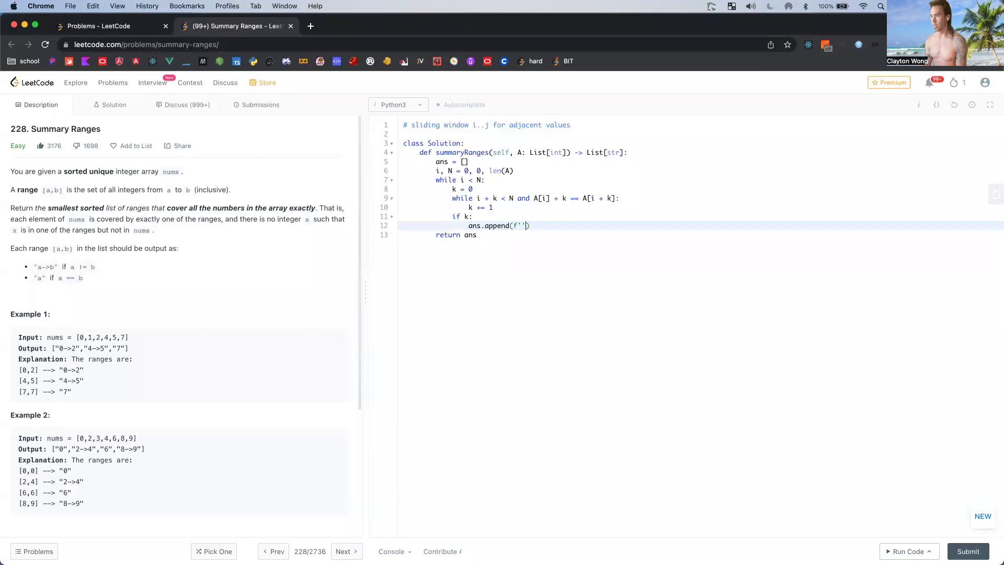
pyautogui.write('{}->{')
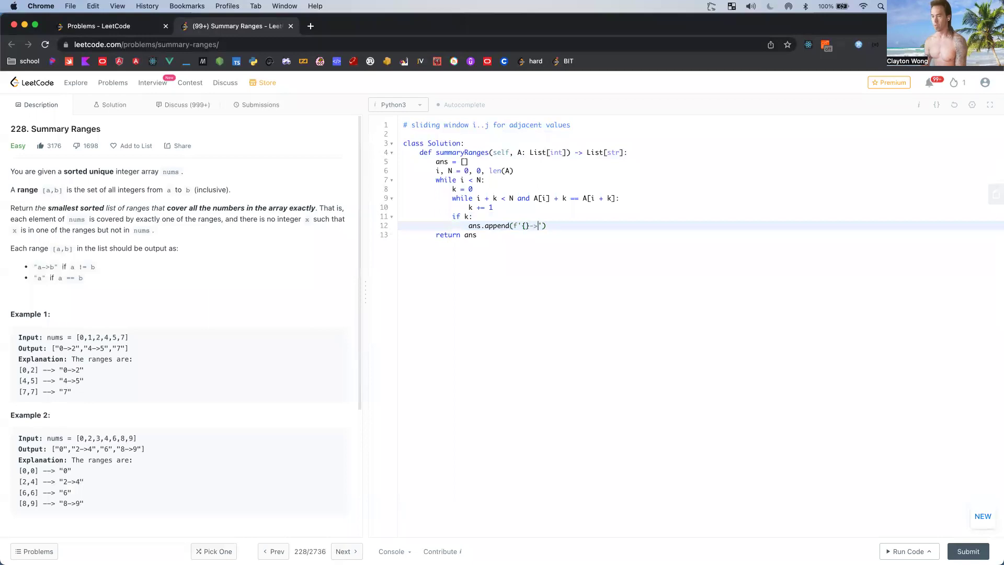
pyautogui.write('}')
# Step: Build the appended range from A[i], with the arrow suffix only when k is nonzero
pyautogui.press('Left')
pyautogui.press('Left')
pyautogui.press('Left')
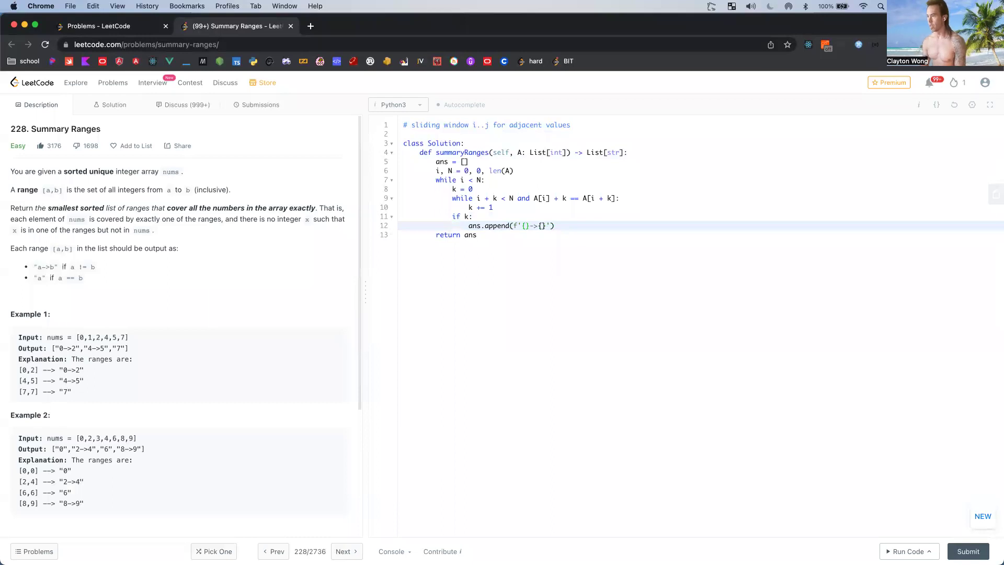
pyautogui.write('i')
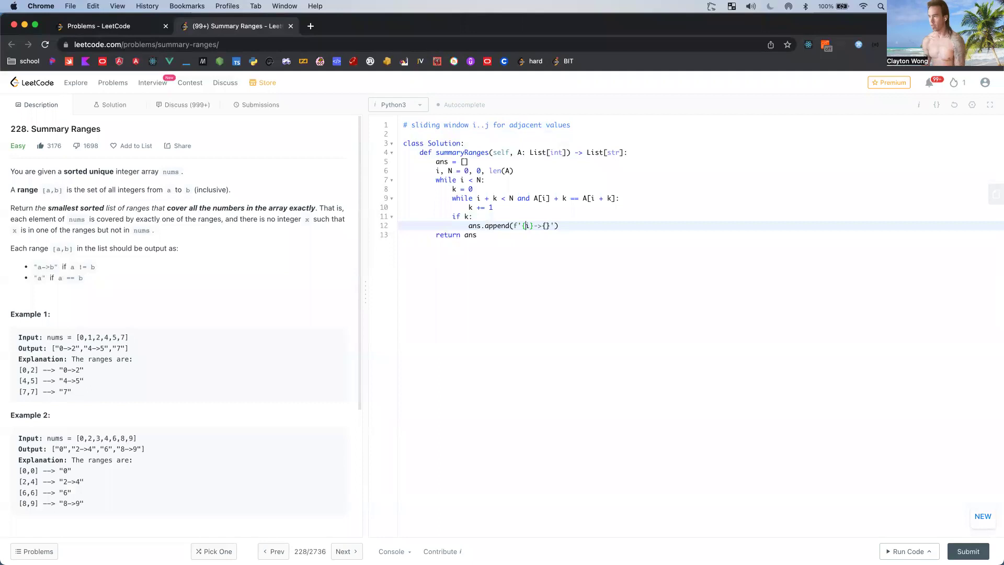
pyautogui.press('Left')
pyautogui.write('A[i]')
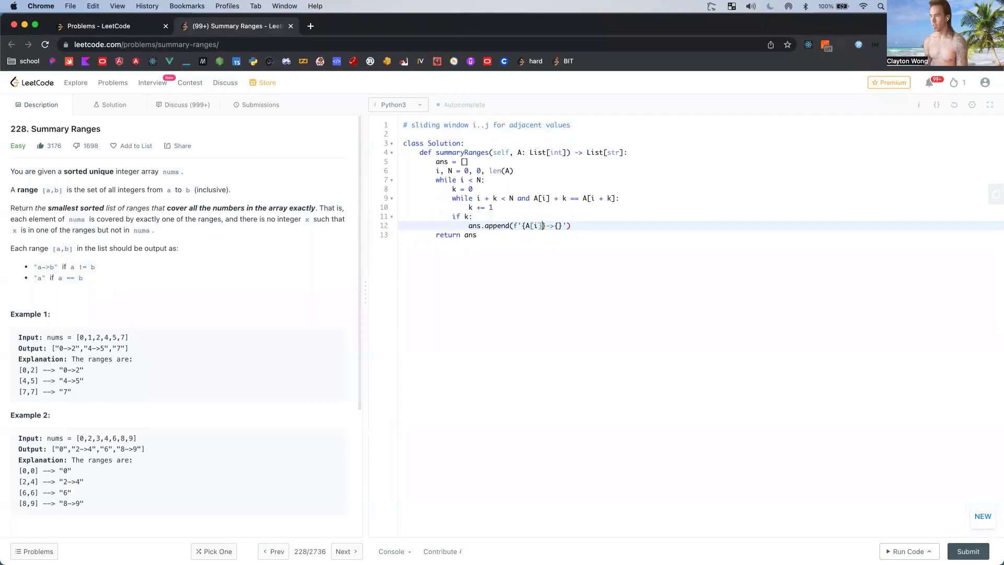
pyautogui.press('Right')
pyautogui.press('Right')
pyautogui.press('Right')
pyautogui.write('A[i')
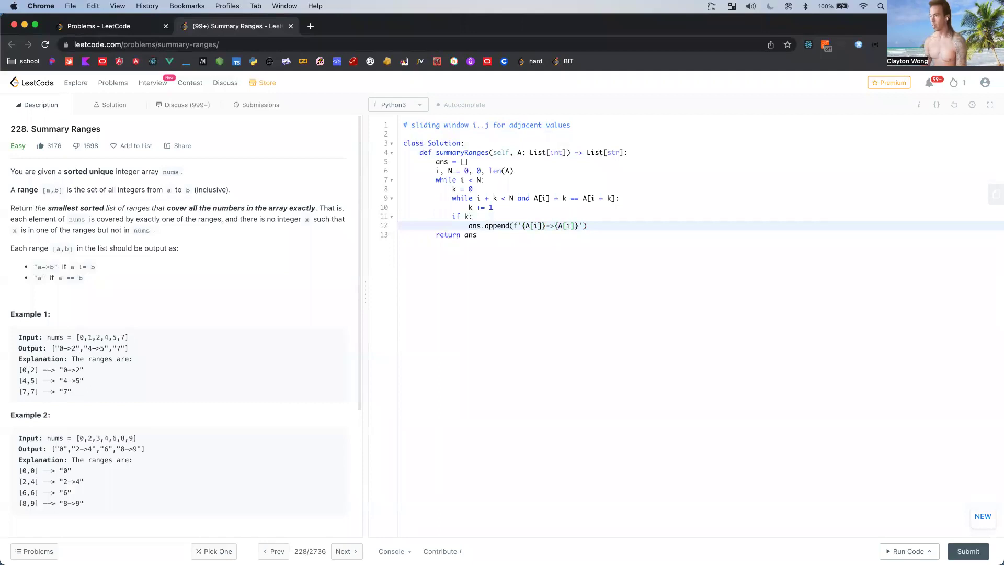
pyautogui.write(' + ')
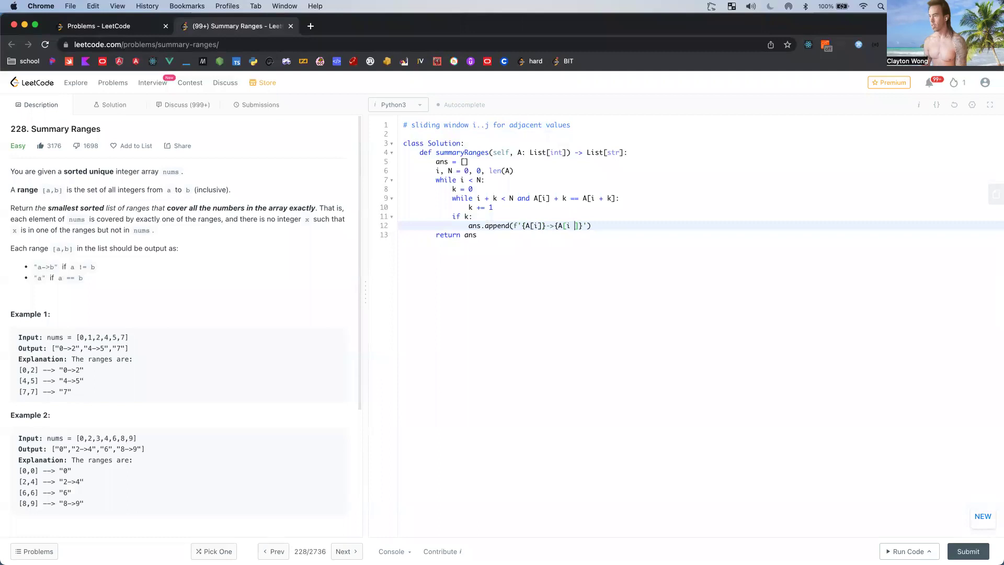
pyautogui.write('k')
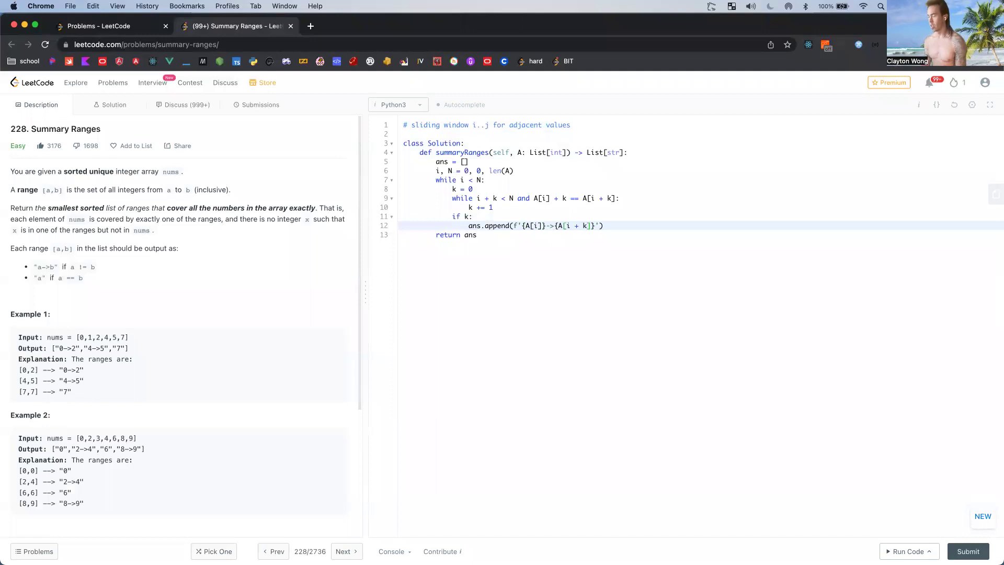
pyautogui.press('Left')
pyautogui.press('Left')
pyautogui.press('Left')
pyautogui.press('Left')
pyautogui.press('Left')
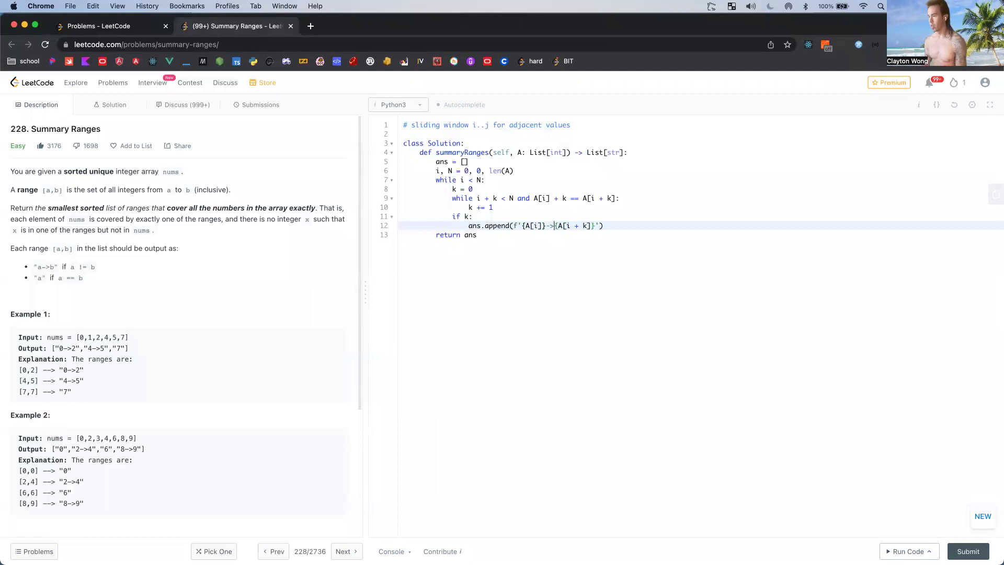
pyautogui.press('Left')
pyautogui.press('Left')
pyautogui.press('Left')
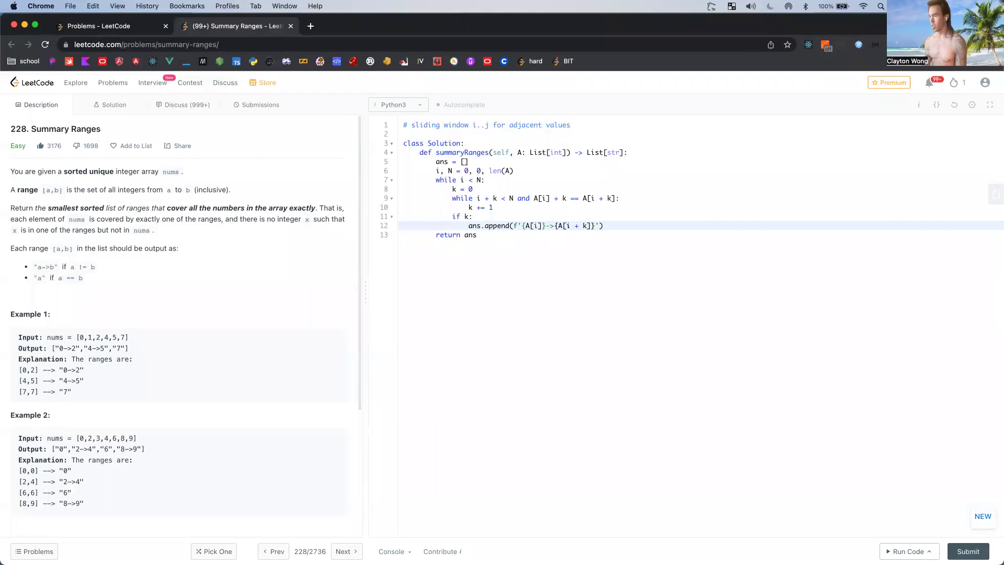
pyautogui.write("' '")
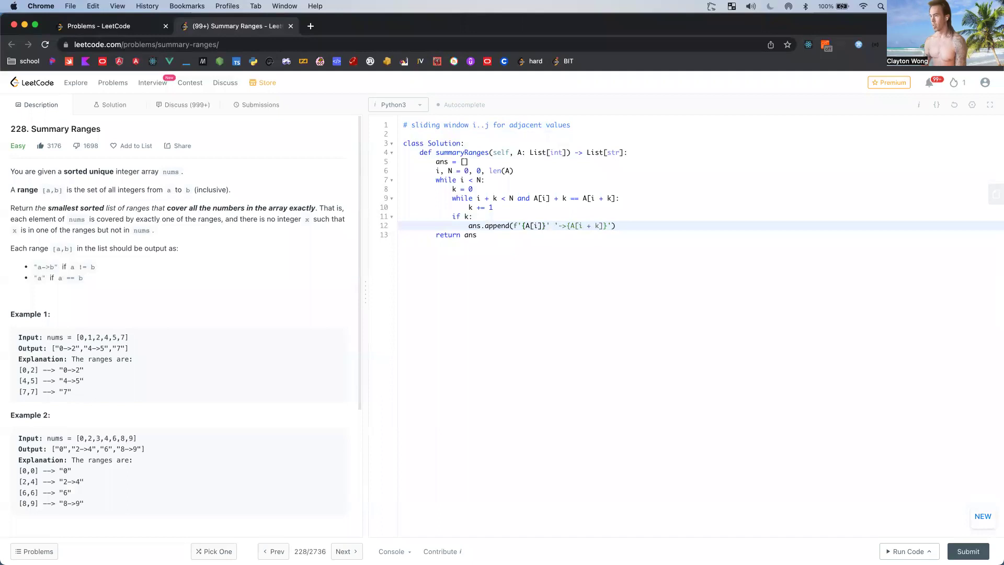
pyautogui.write('+')
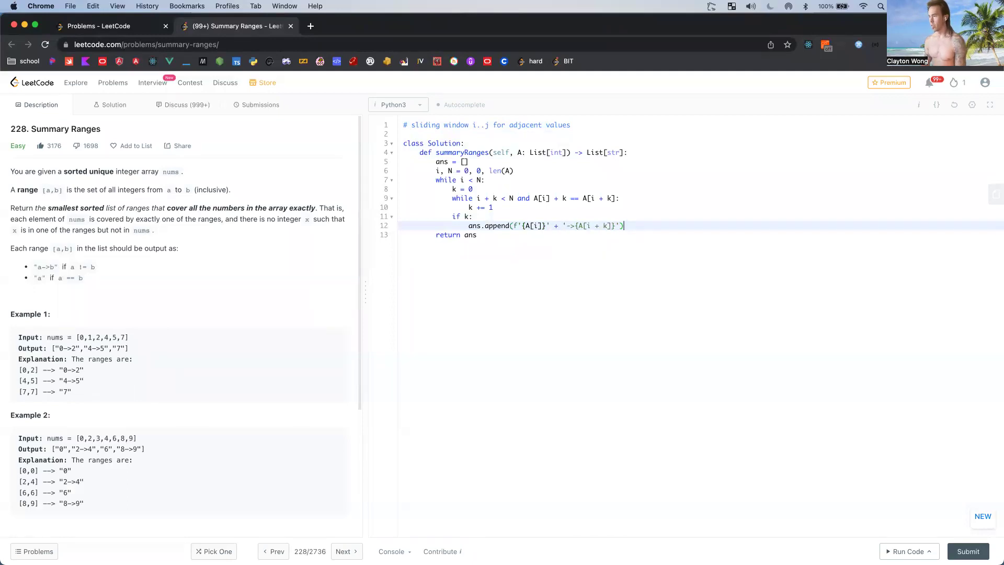
pyautogui.press('Left')
pyautogui.write('if')
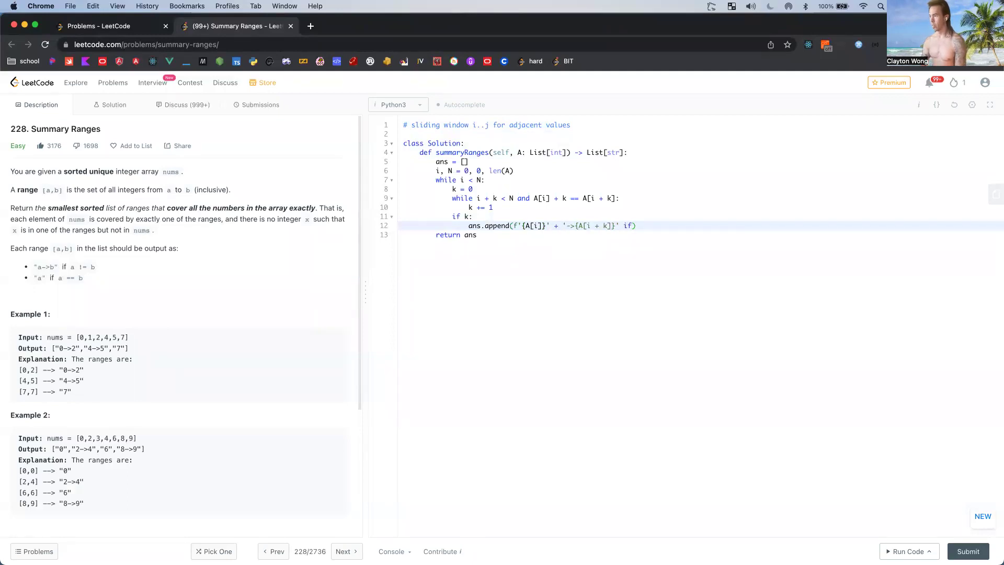
pyautogui.write(' k else ')
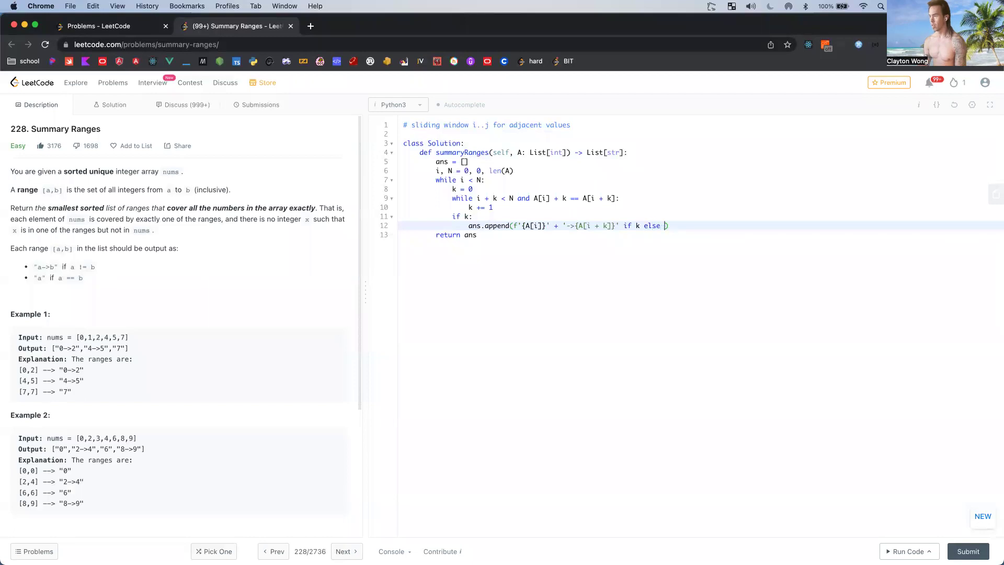
pyautogui.write("'")
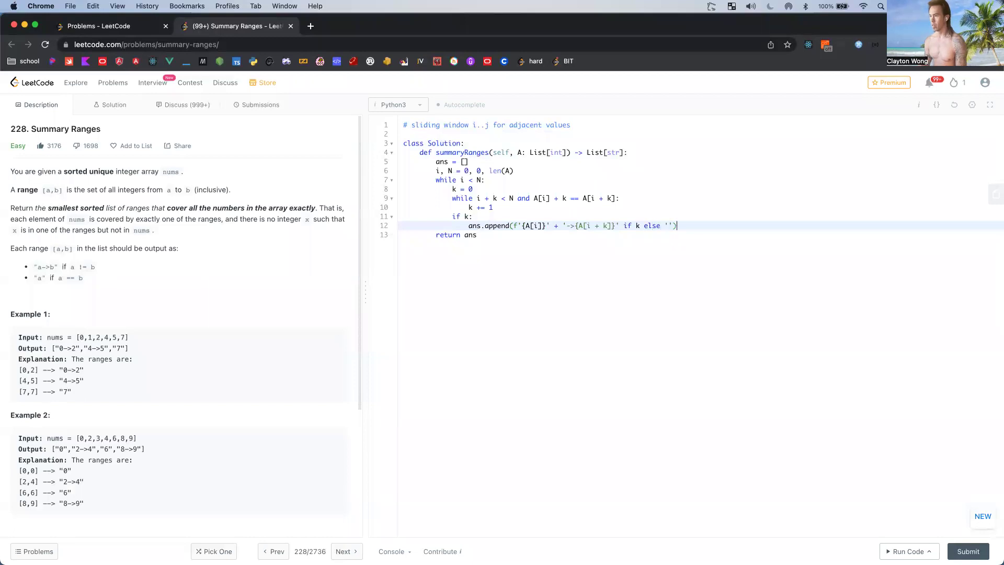
# Step: Add i += k + 1 after the append and run the code, which fails with an unpack error
pyautogui.press('Return')
pyautogui.press('BackSpace')
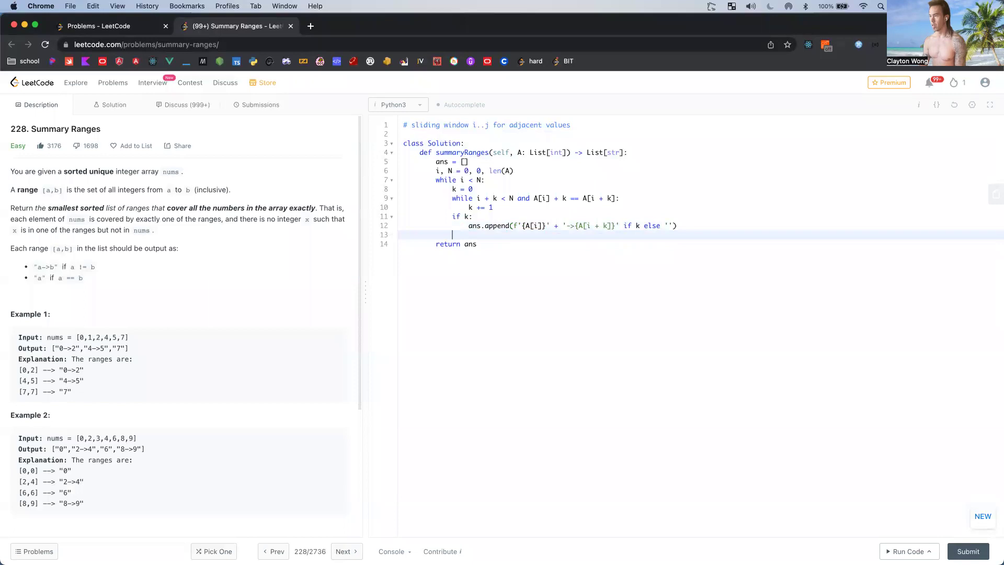
pyautogui.write('i ')
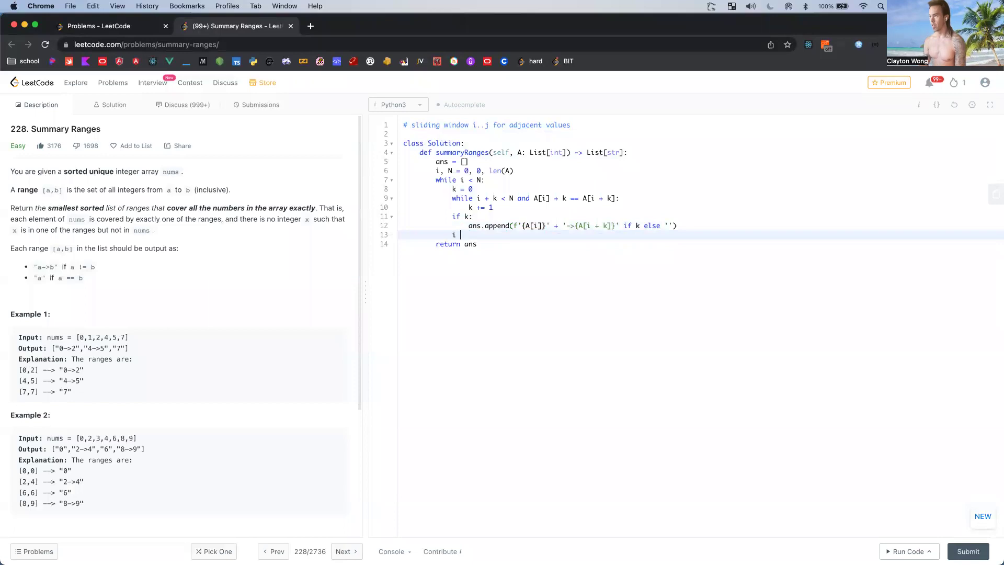
pyautogui.write('= i +')
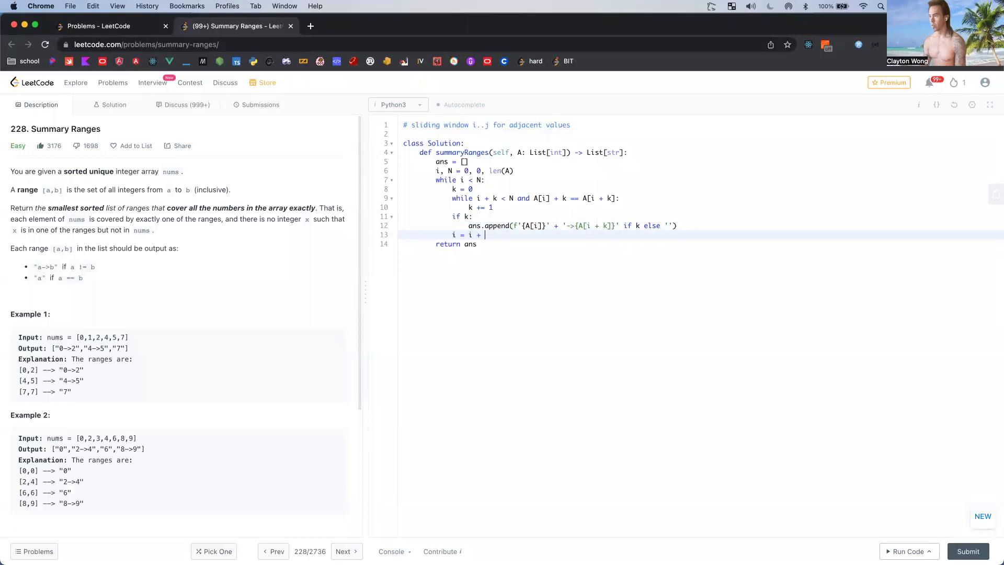
pyautogui.write(' k + 1')
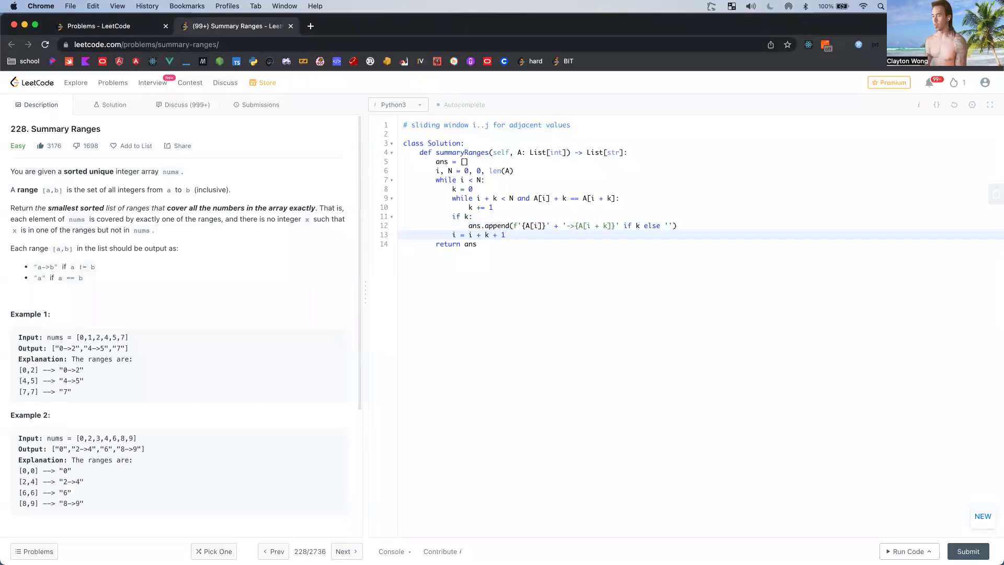
pyautogui.write('+')
pyautogui.press('Right')
pyautogui.press('Right')
pyautogui.press('Delete')
pyautogui.press('Delete')
pyautogui.press('Delete')
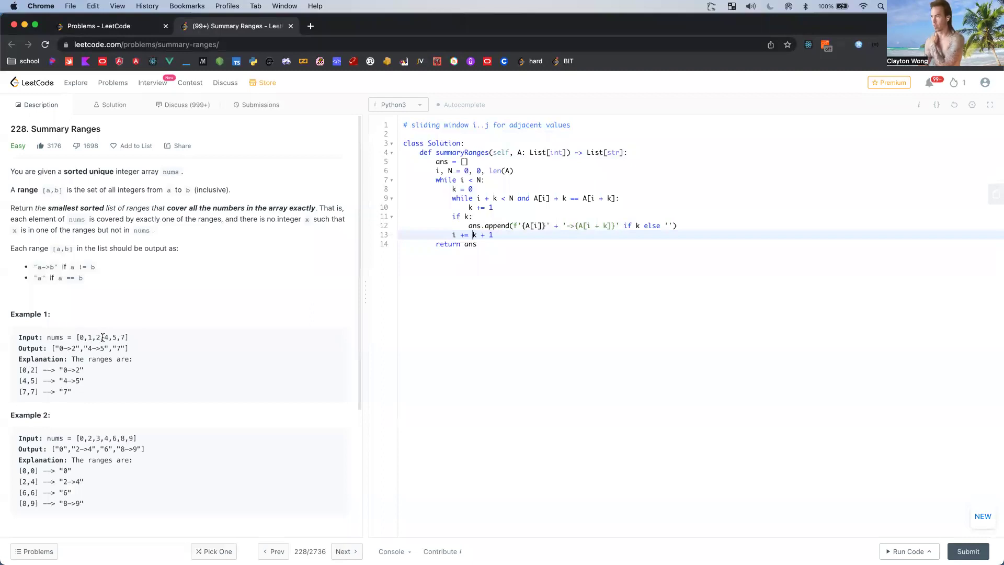
pyautogui.press('super+apostrophe')
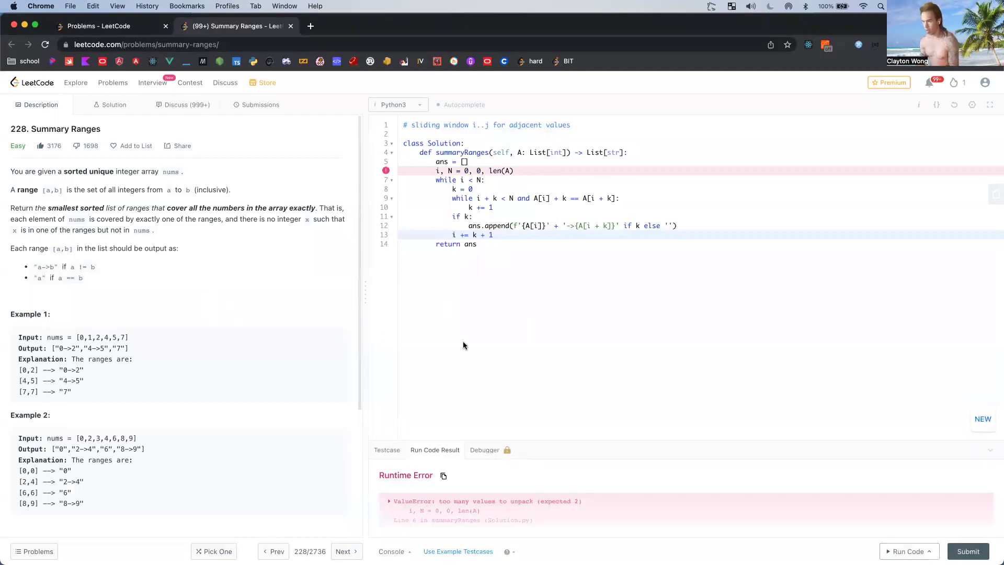
# Step: Delete the extra ', 0' so line 6 reads i, N = 0, len(A), then rerun
pyautogui.click(480, 170)
pyautogui.press('BackSpace')
pyautogui.press('BackSpace')
pyautogui.press('BackSpace')
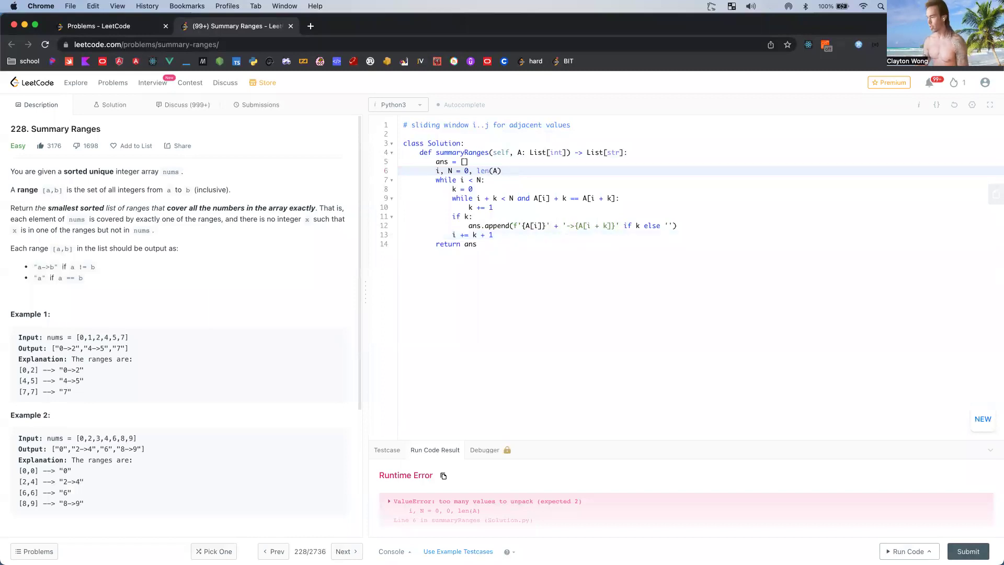
pyautogui.click(880, 551)
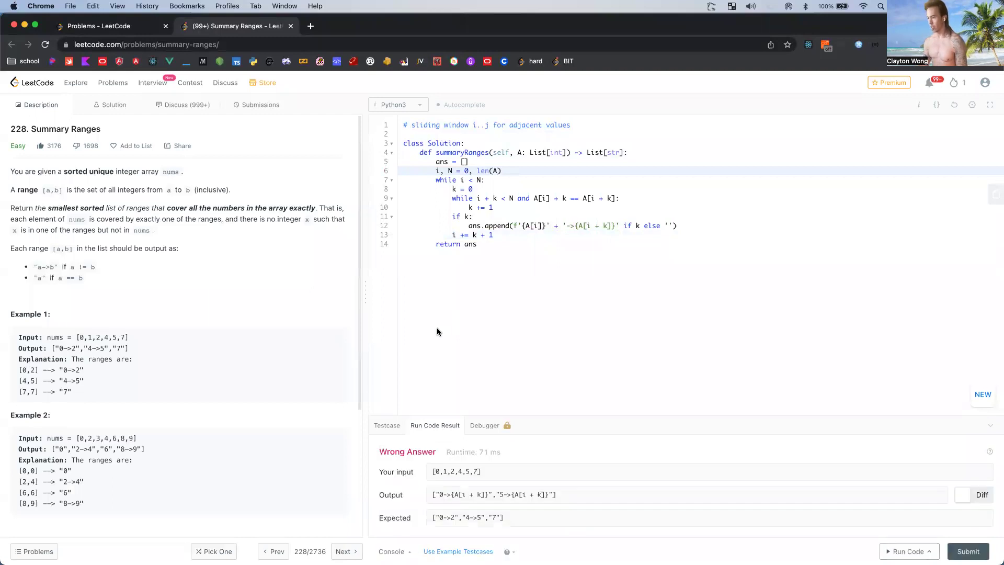
# Step: Prefix '->{A[i + k]}' with f to make it an f-string, then rerun the tests
pyautogui.click(562, 225)
pyautogui.write('f')
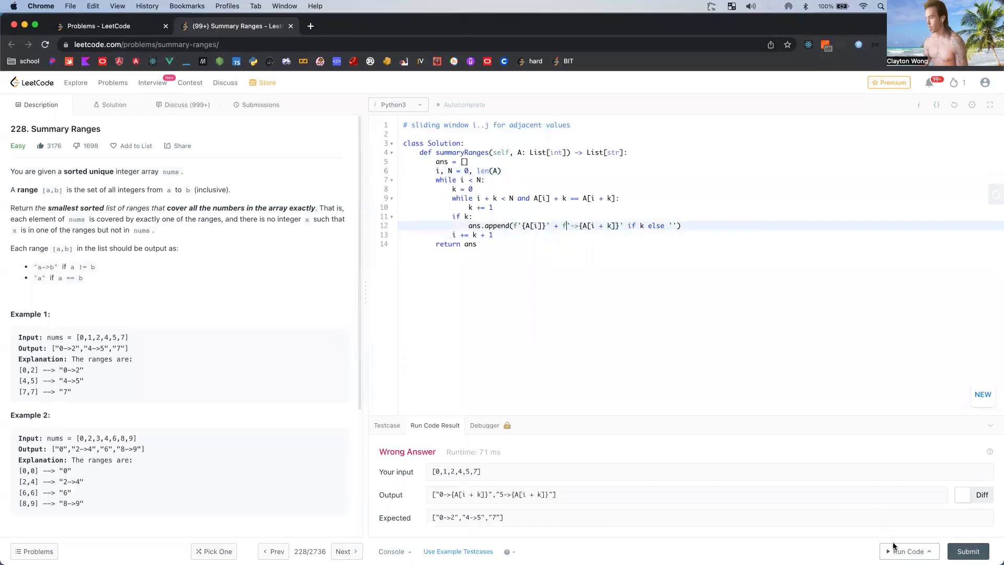
pyautogui.click(903, 551)
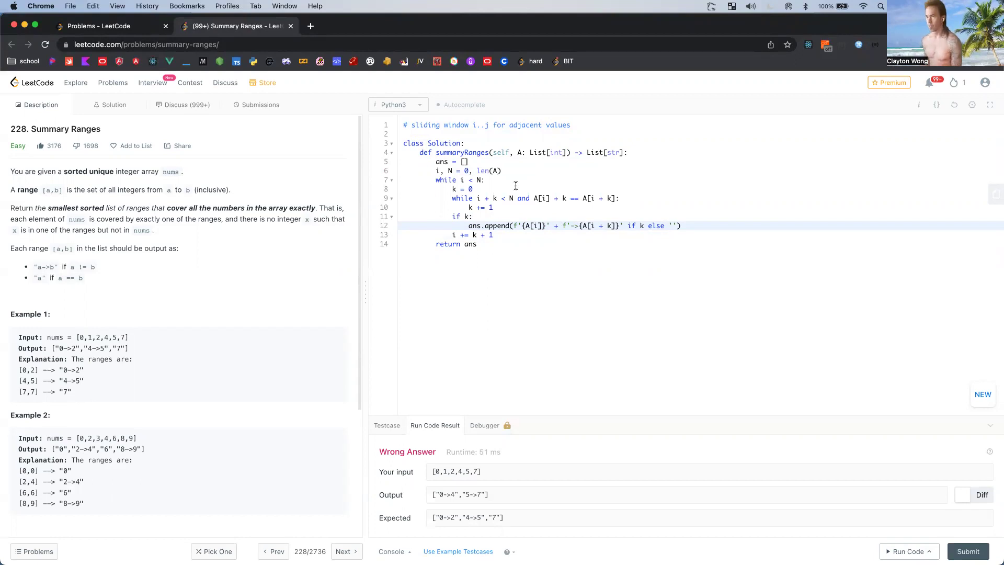
# Step: Drop the + 1 from the i update and make line 9 check A[i + k + 1] within bounds
pyautogui.click(490, 237)
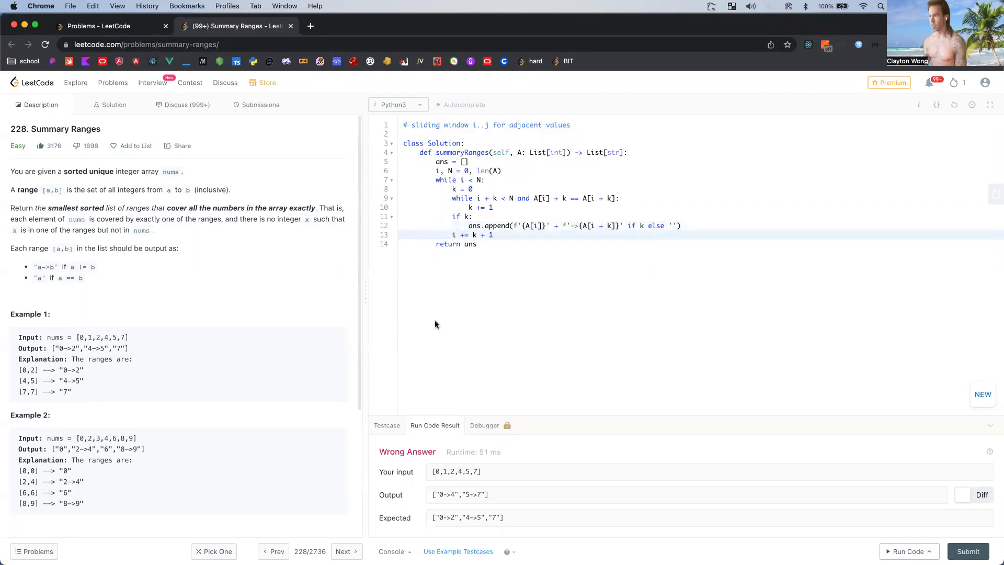
pyautogui.press('BackSpace')
pyautogui.press('BackSpace')
pyautogui.press('BackSpace')
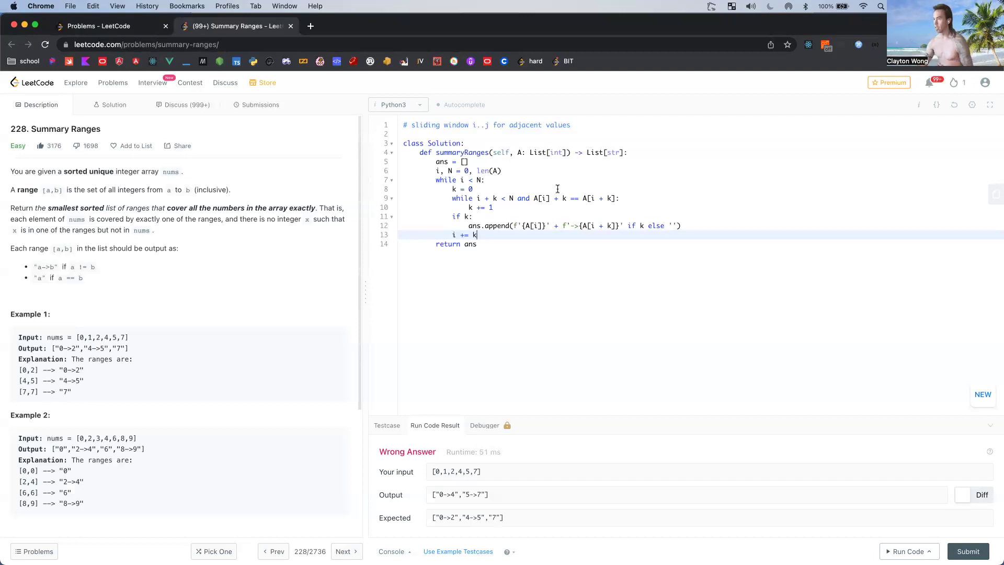
pyautogui.click(497, 197)
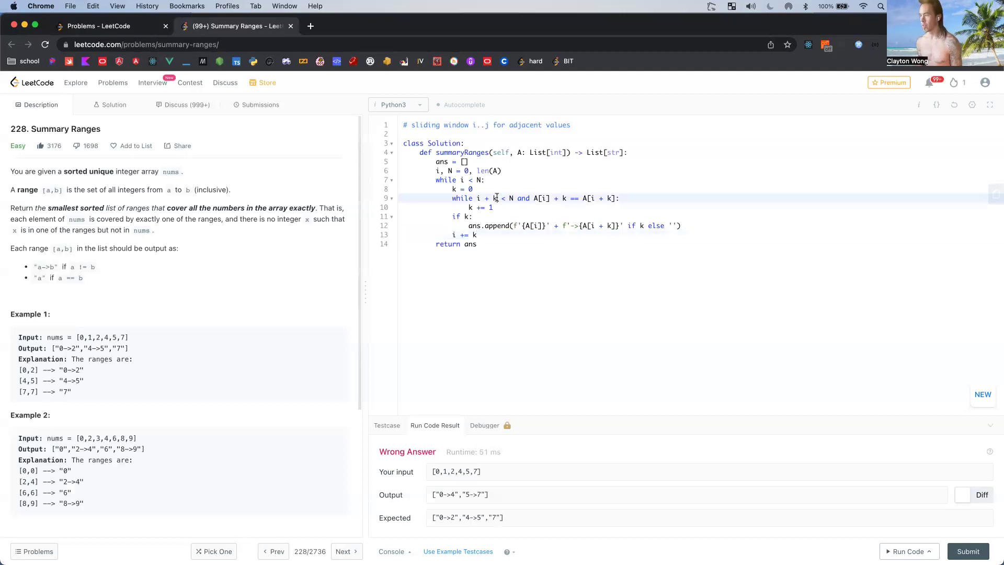
pyautogui.write('+ 1')
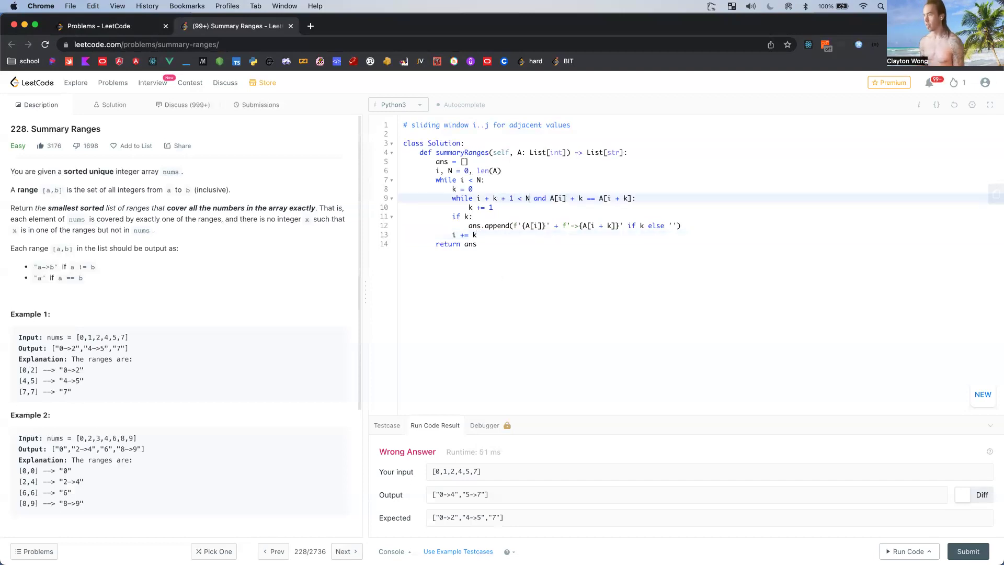
pyautogui.click(581, 197)
pyautogui.write('+ 1')
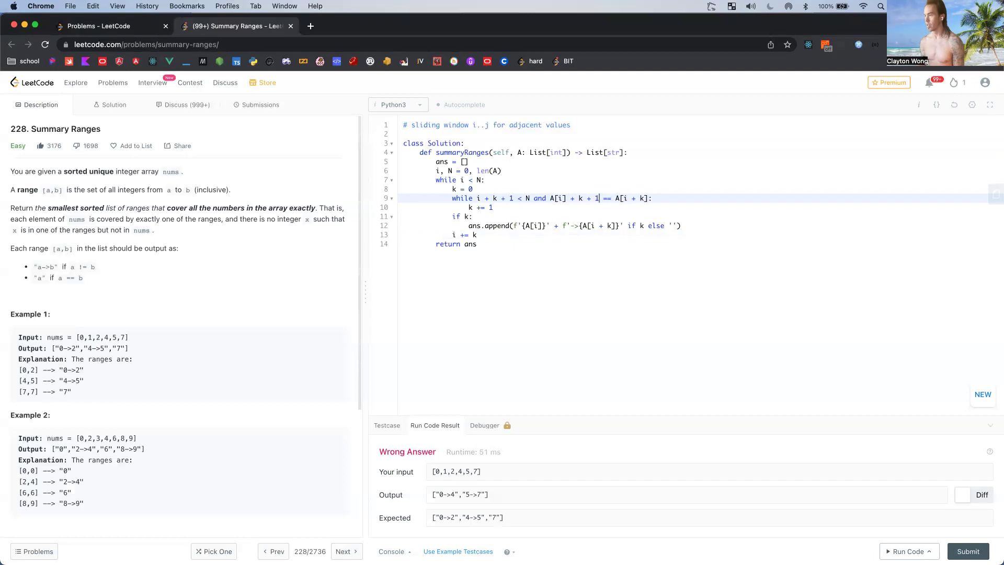
pyautogui.click(644, 198)
pyautogui.write('+ 1')
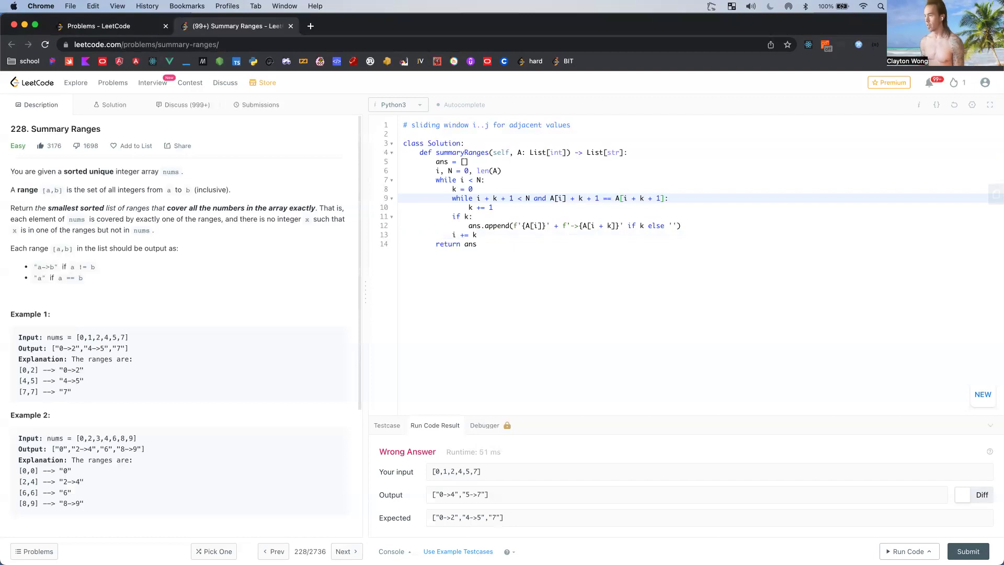
# Step: Add an else branch appending the single value A[i], then return to the index-advance line
pyautogui.press('Down')
pyautogui.press('Down')
pyautogui.press('Down')
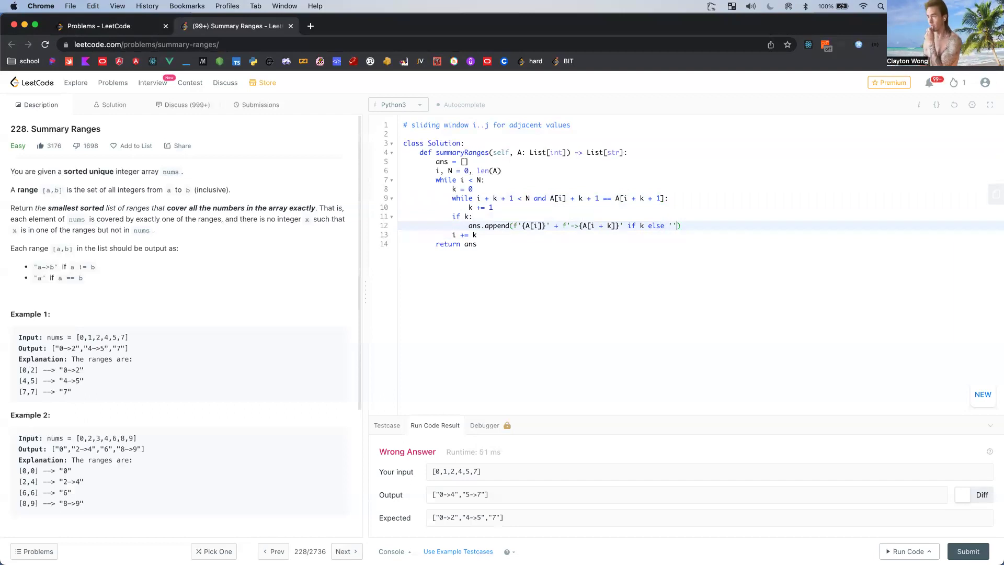
pyautogui.press('Return')
pyautogui.press('BackSpace')
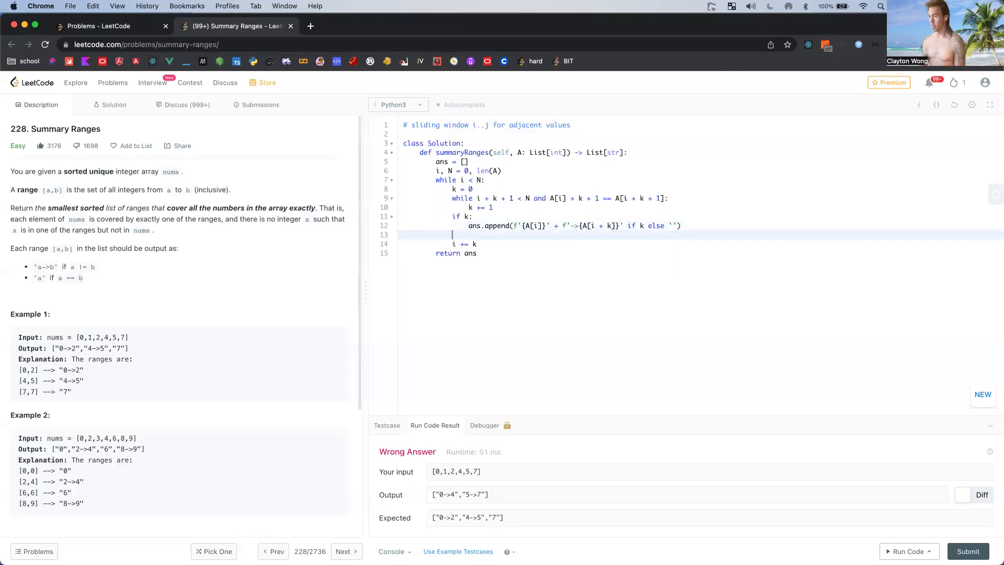
pyautogui.write('else:')
pyautogui.press('Return')
pyautogui.write('ans')
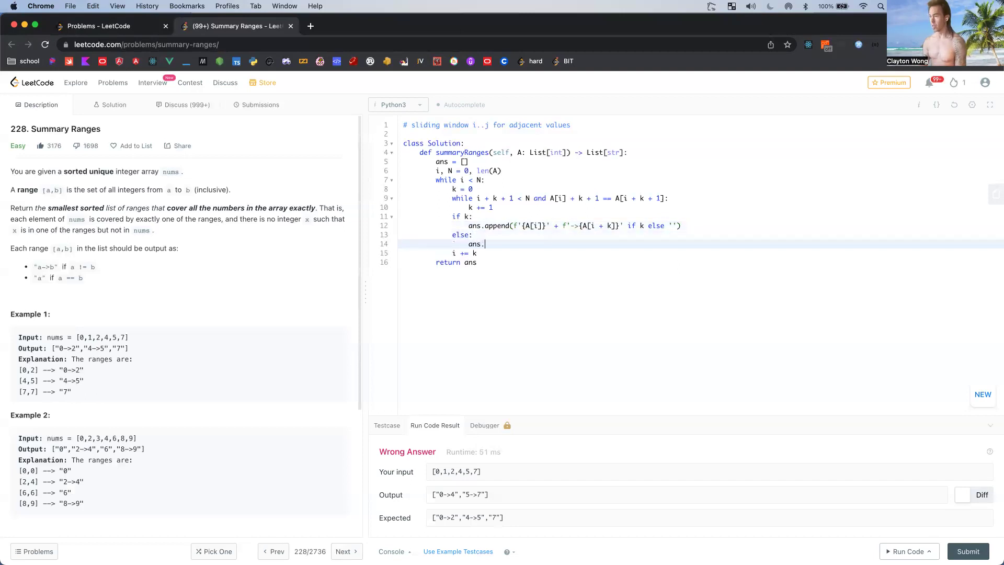
pyautogui.write('.append(')
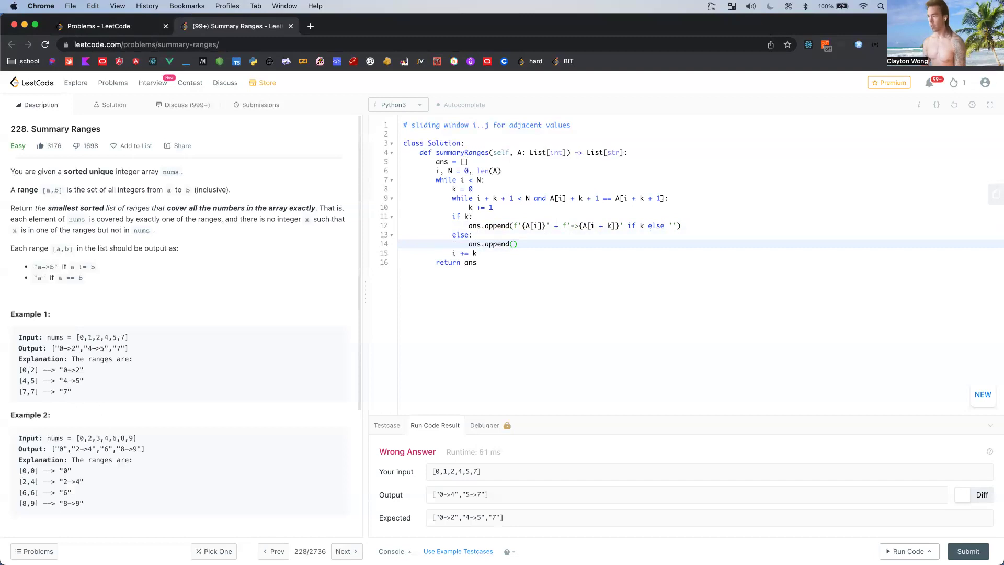
pyautogui.write('A[i')
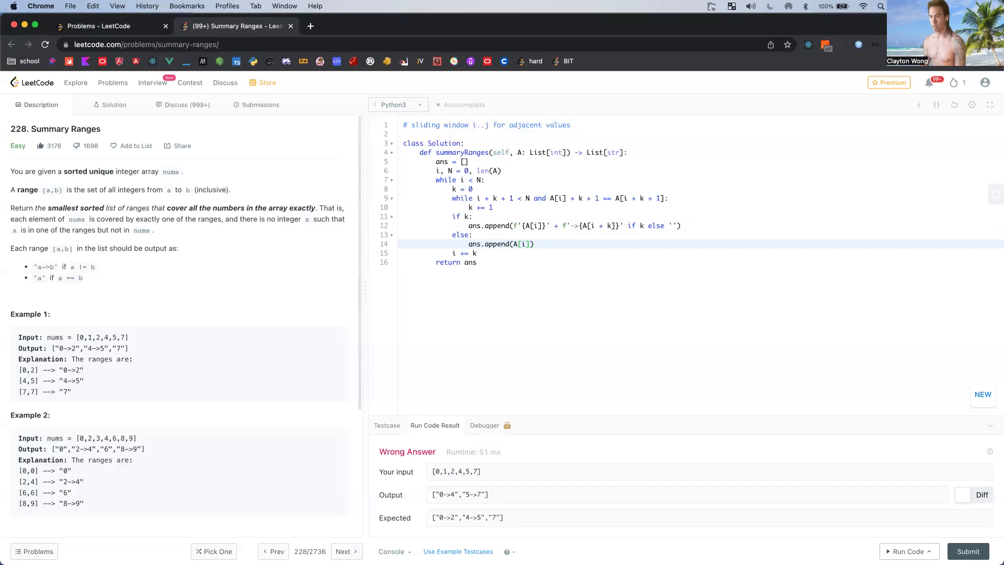
pyautogui.press('Left')
pyautogui.press('Left')
pyautogui.press('Left')
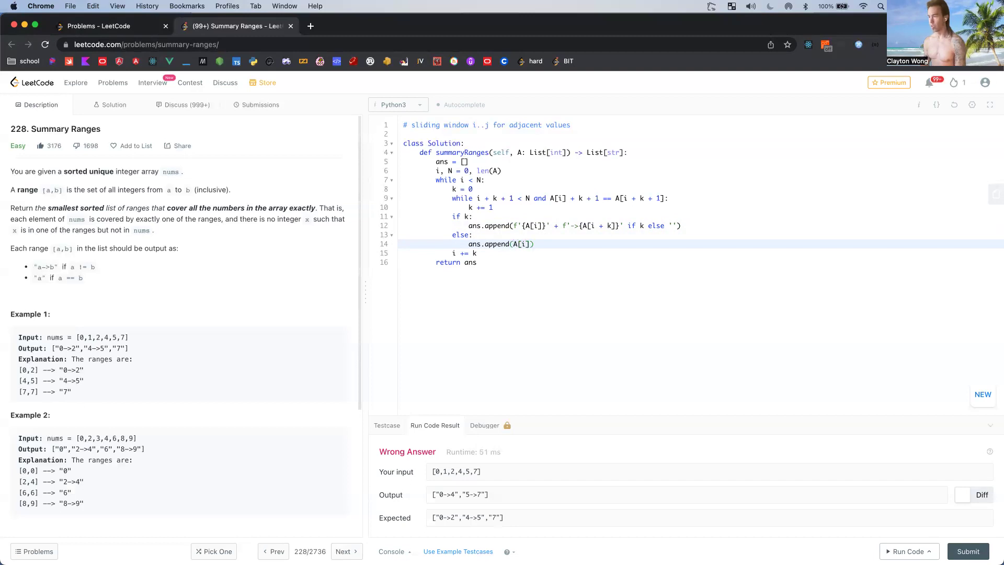
pyautogui.write("f'{")
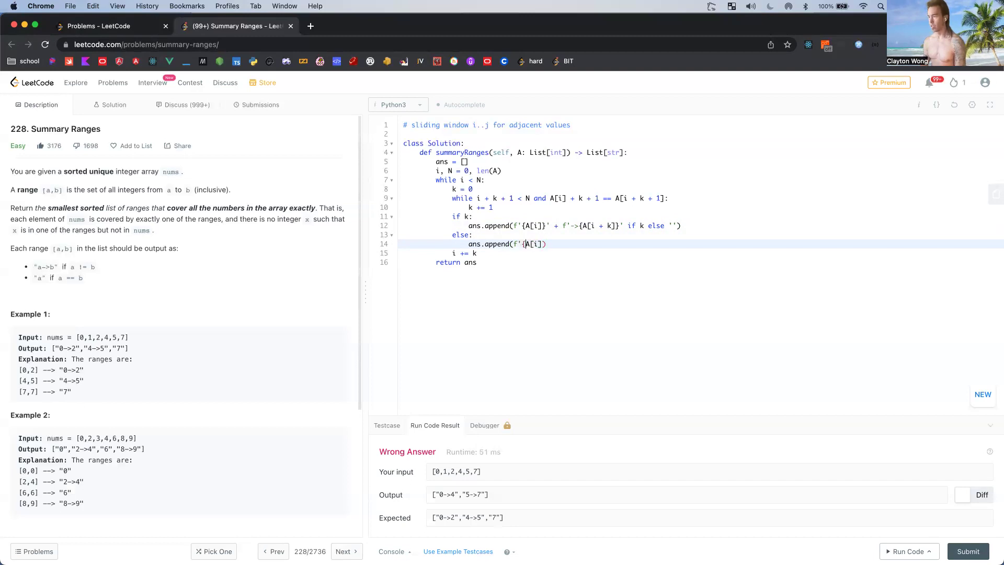
pyautogui.press('Right')
pyautogui.press('Right')
pyautogui.press('Right')
pyautogui.write("}'")
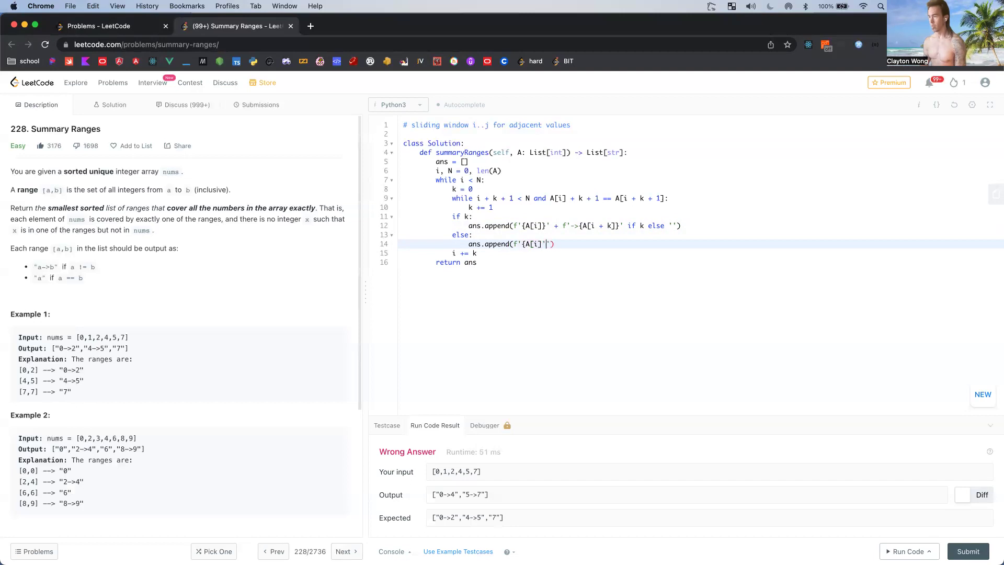
pyautogui.press('Delete')
pyautogui.write("'")
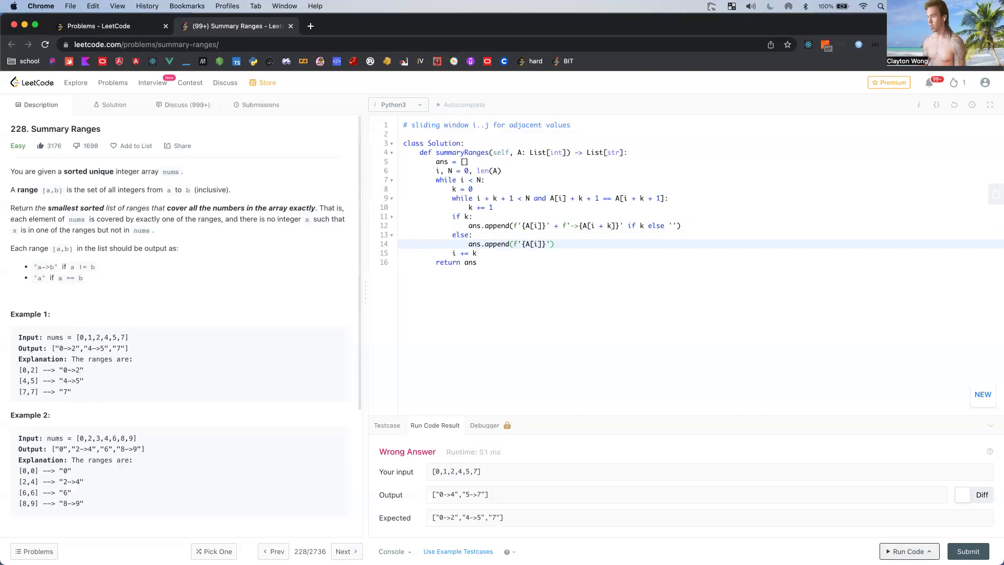
pyautogui.click(490, 254)
pyautogui.write('+ 1')
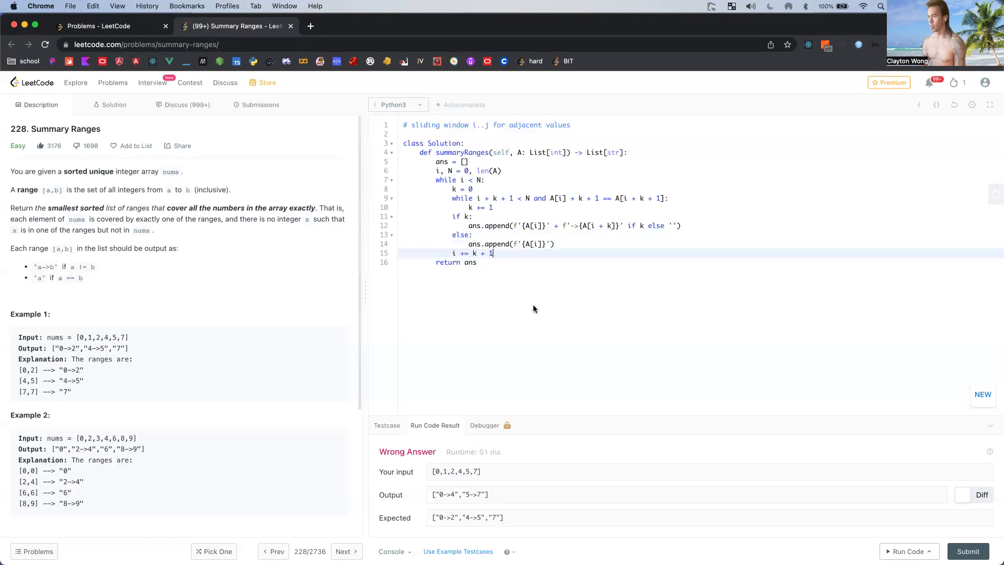
# Step: Run both example test cases, then submit for an Accepted 48 ms result
pyautogui.click(906, 550)
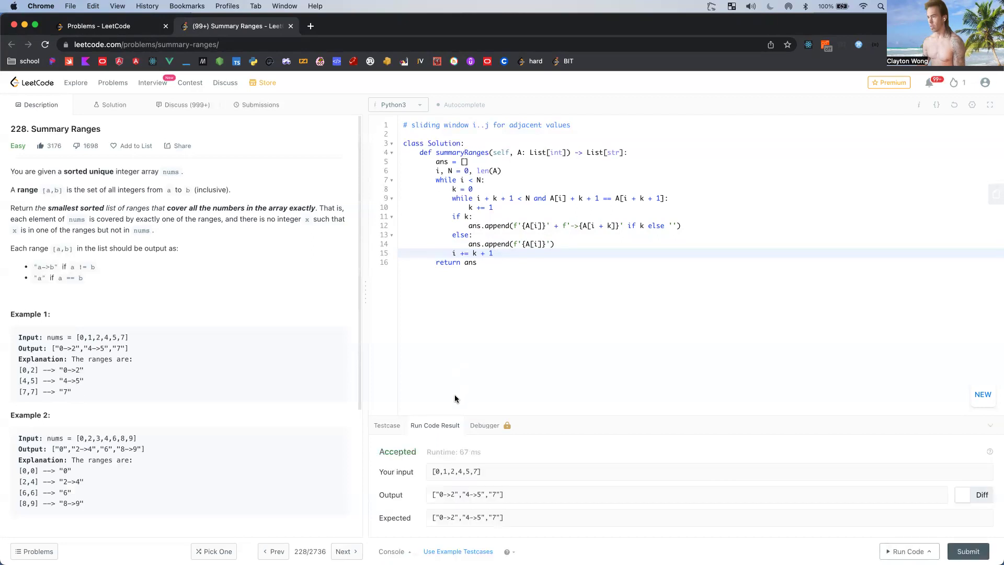
pyautogui.click(387, 425)
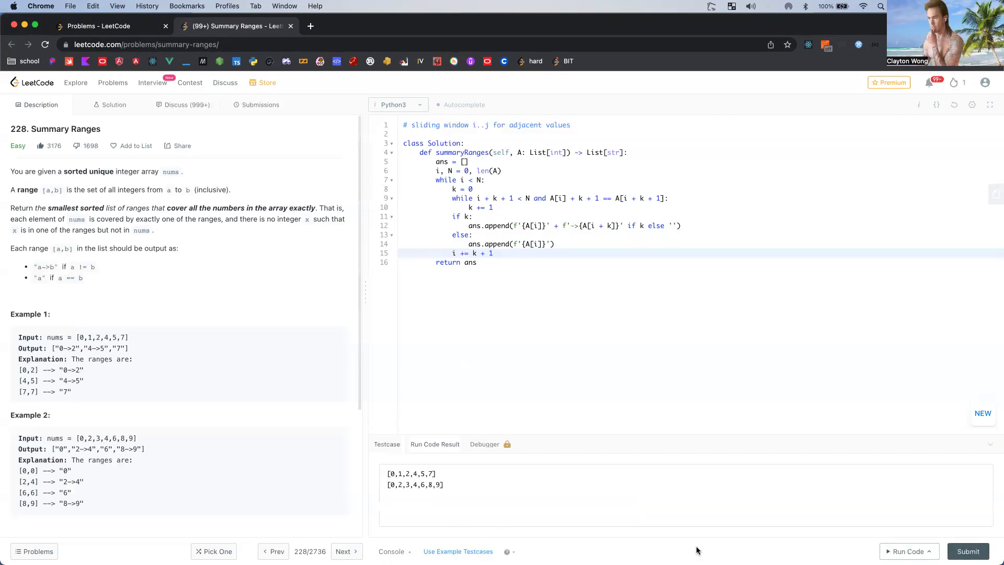
pyautogui.click(908, 551)
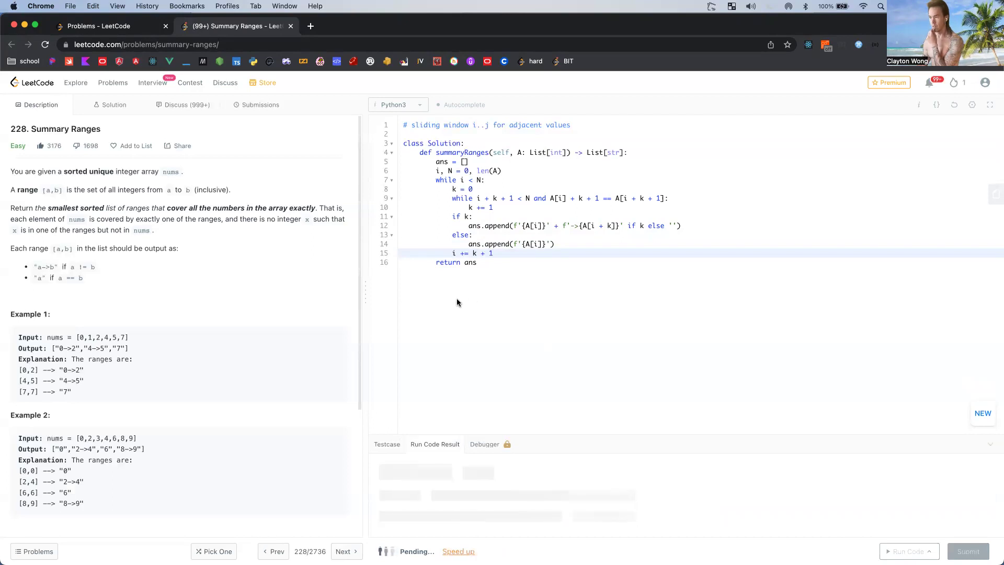
pyautogui.click(955, 549)
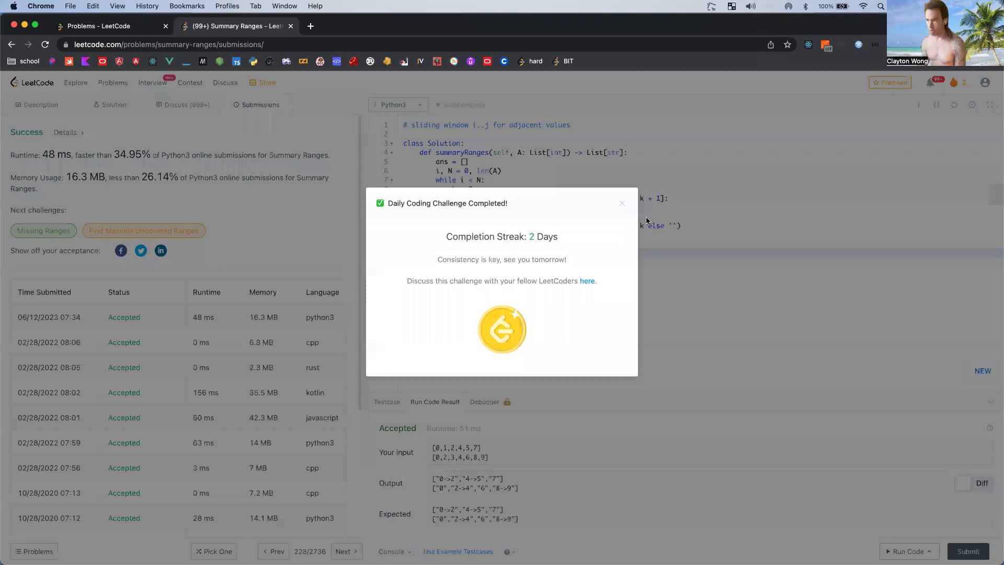
# Step: Dismiss the daily challenge popup and open the Discuss page in a new tab
pyautogui.click(125, 297)
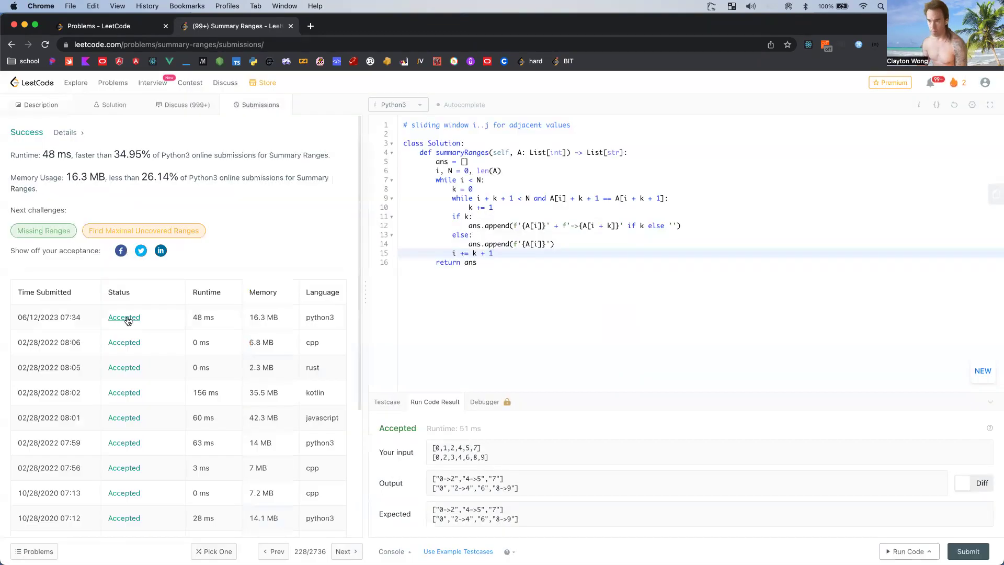
pyautogui.rightClick(175, 104)
pyautogui.press('Return')
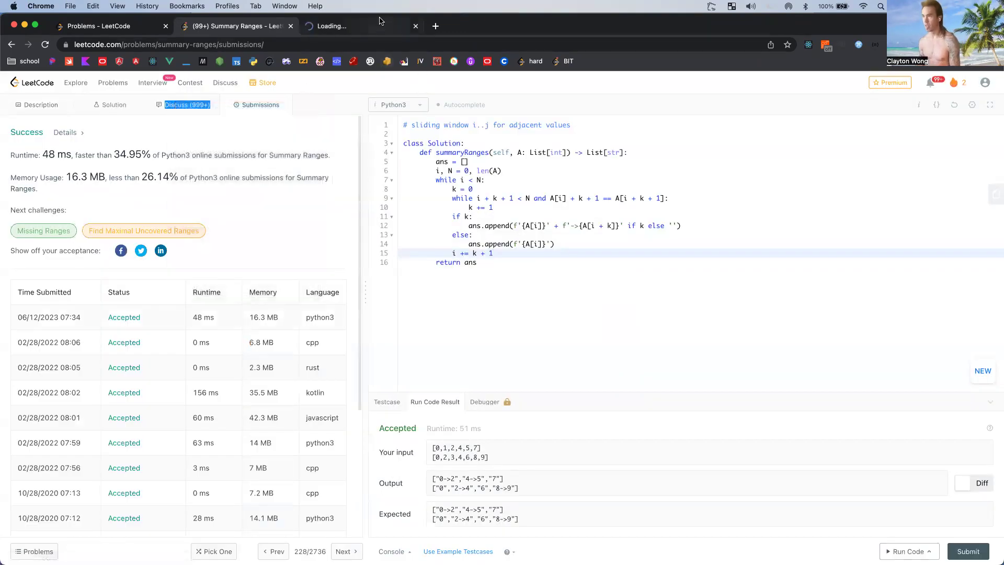
pyautogui.click(366, 26)
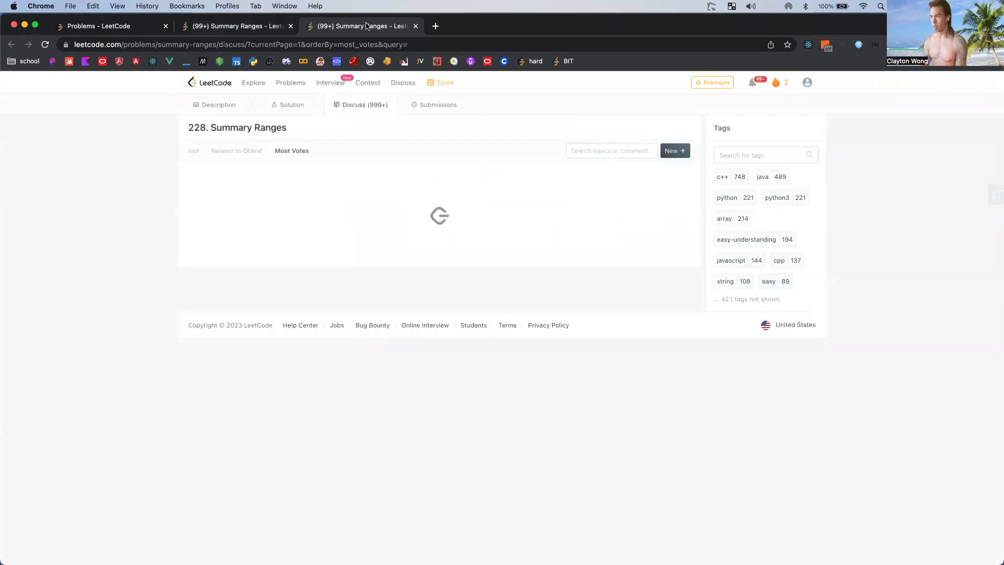
# Step: Search the discussions for your username and open the 'a few solutions' post
pyautogui.click(593, 150)
pyautogui.write('clayton')
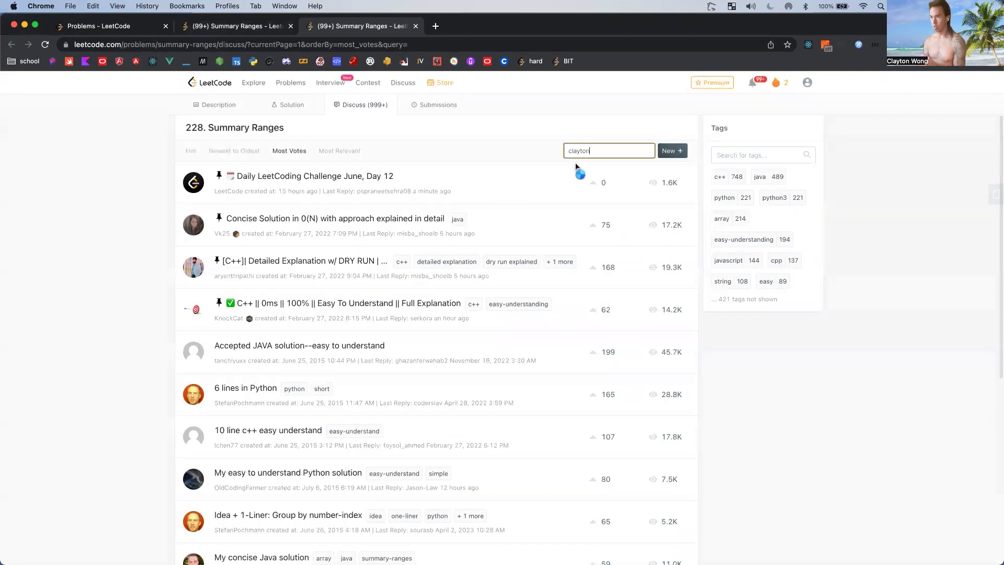
pyautogui.press('Return')
pyautogui.click(252, 178)
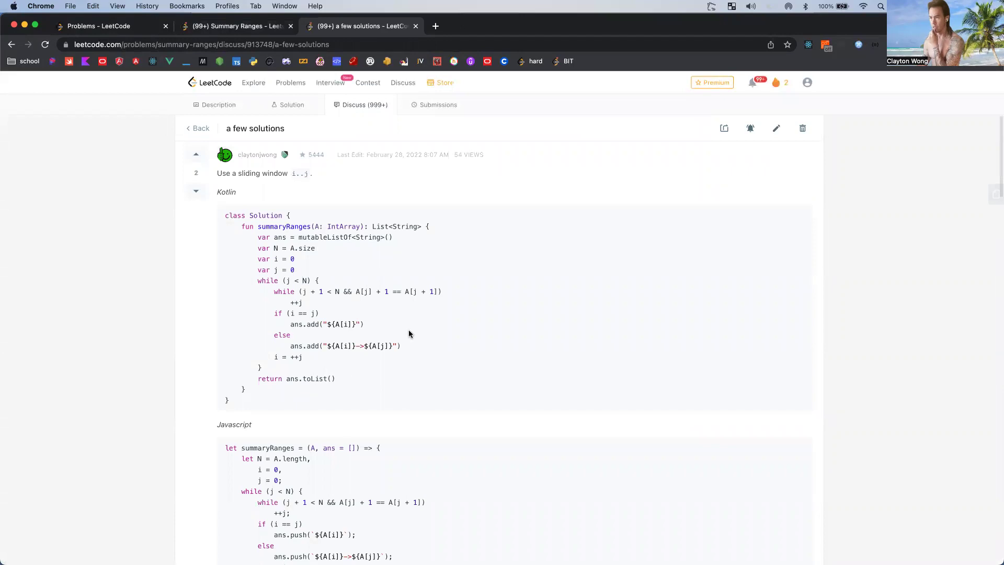
pyautogui.scroll(-1, 401, 235)
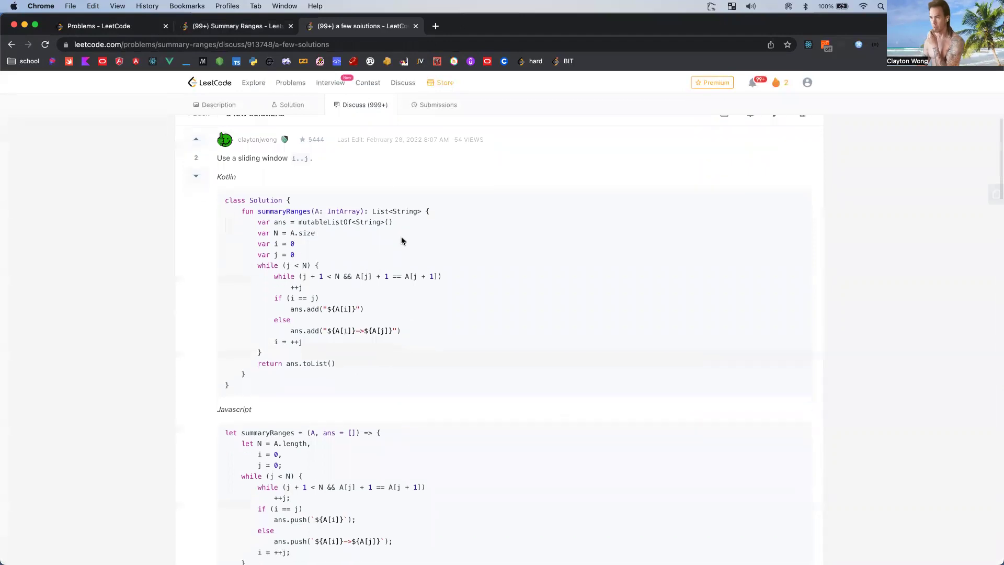
pyautogui.click(604, 202)
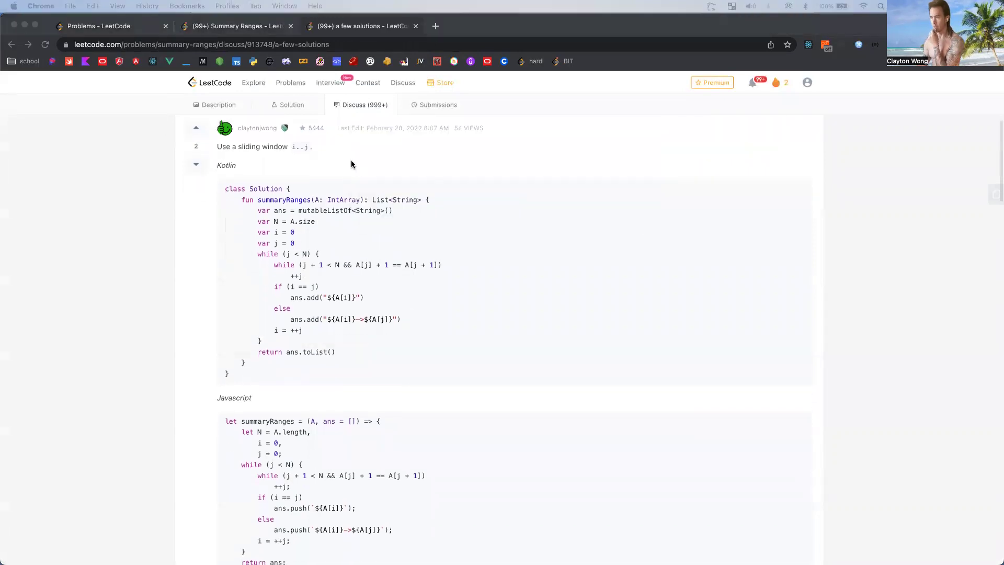
pyautogui.click(242, 26)
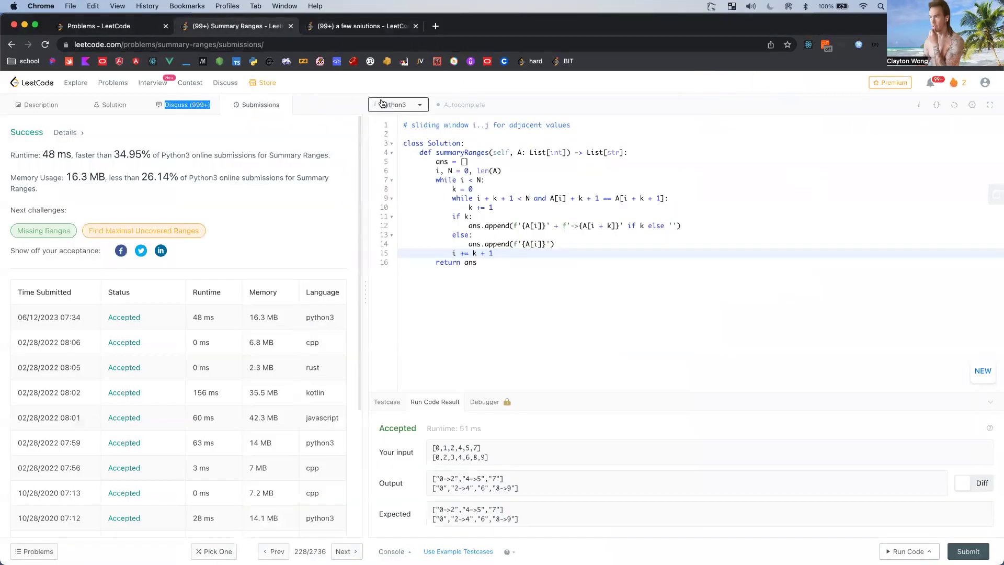
pyautogui.click(353, 26)
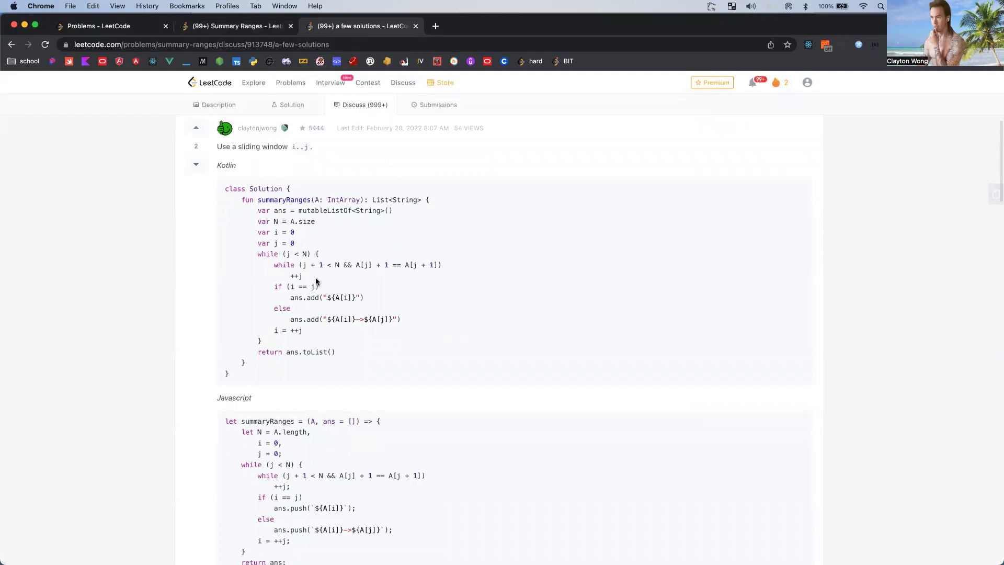
pyautogui.scroll(-3, 347, 297)
pyautogui.scroll(-2, 333, 307)
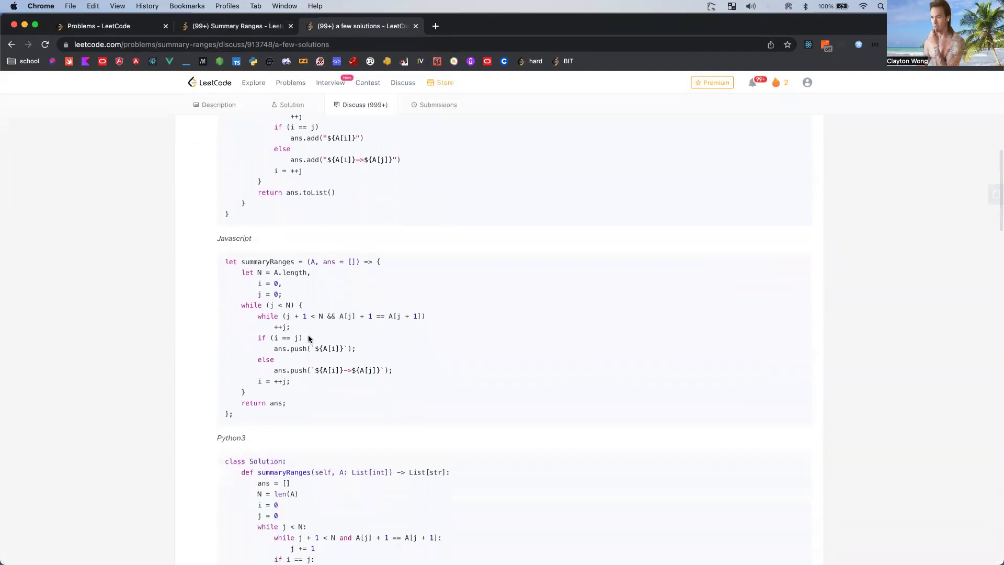
pyautogui.scroll(-2, 333, 374)
pyautogui.scroll(-2, 333, 375)
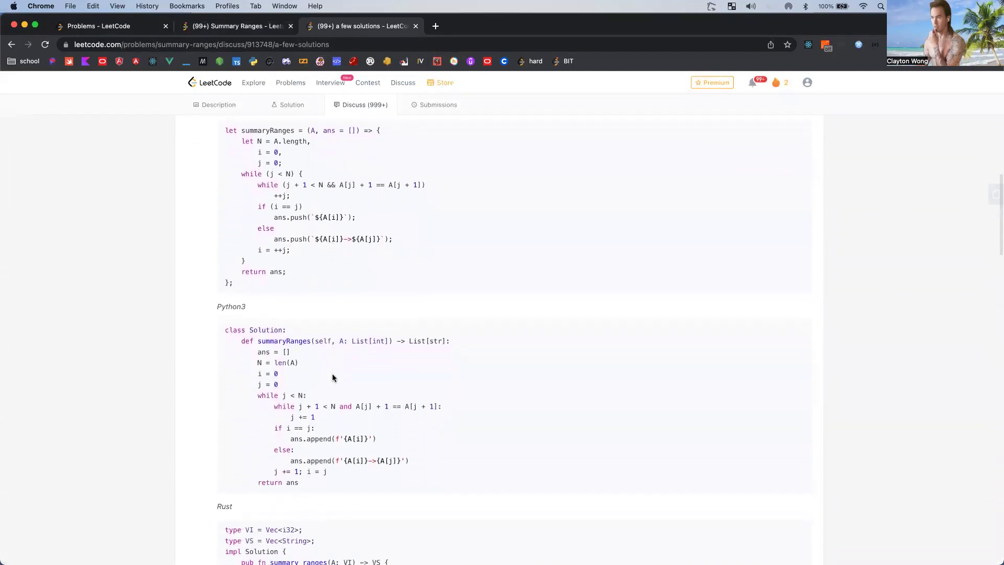
pyautogui.scroll(-2, 332, 374)
pyautogui.scroll(-1, 332, 374)
pyautogui.scroll(-2, 332, 378)
pyautogui.scroll(-2, 332, 378)
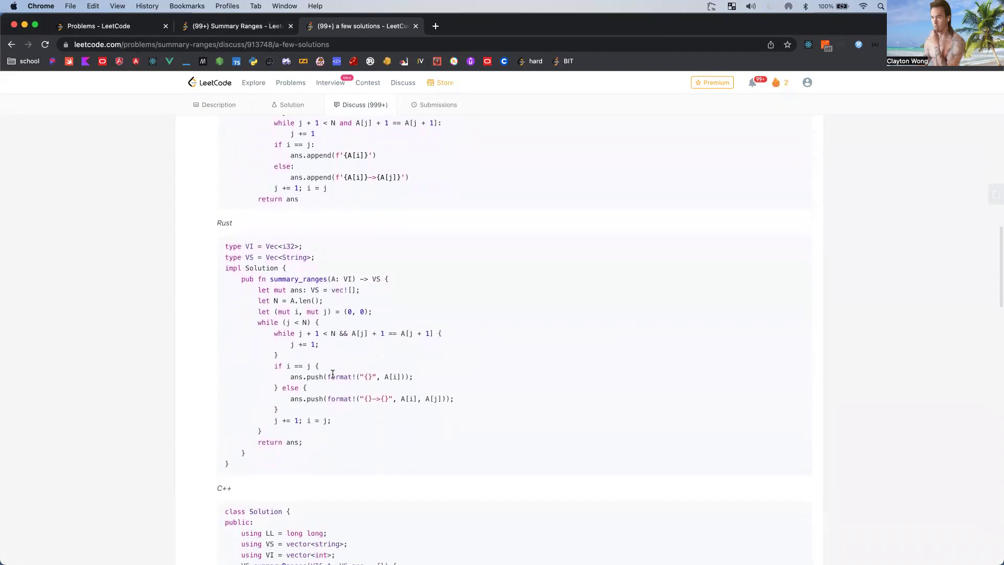
pyautogui.scroll(-3, 332, 378)
pyautogui.scroll(-2, 332, 377)
pyautogui.scroll(-2, 332, 377)
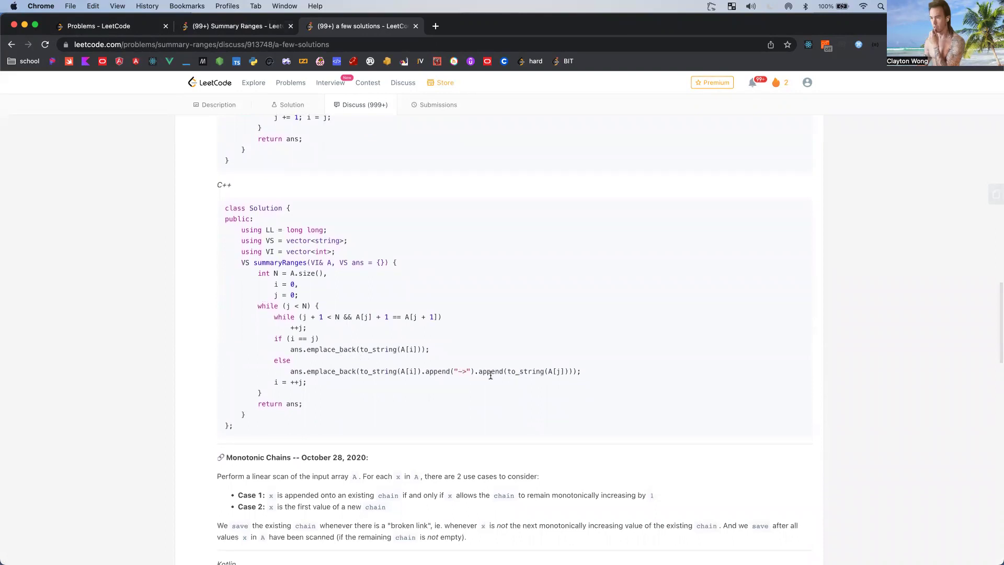
pyautogui.scroll(-2, 371, 407)
pyautogui.scroll(-1, 371, 406)
pyautogui.scroll(-1, 313, 384)
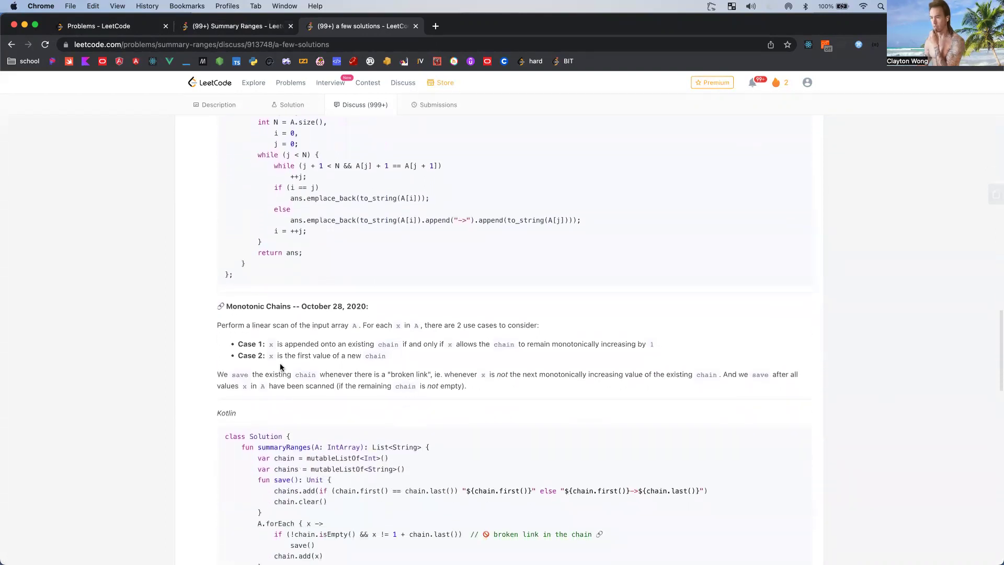
pyautogui.scroll(-2, 248, 358)
pyautogui.scroll(-1, 298, 369)
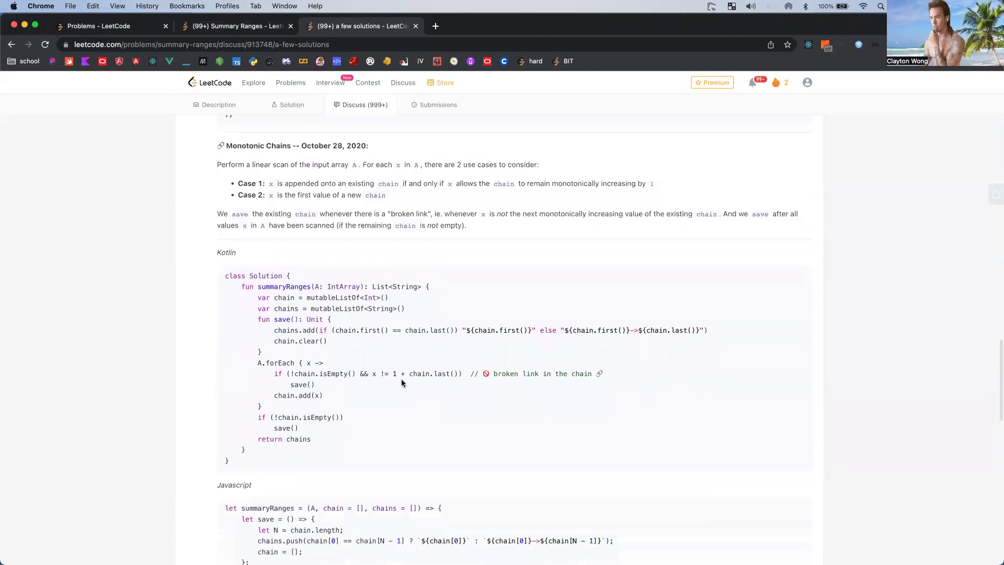
pyautogui.scroll(-1, 454, 392)
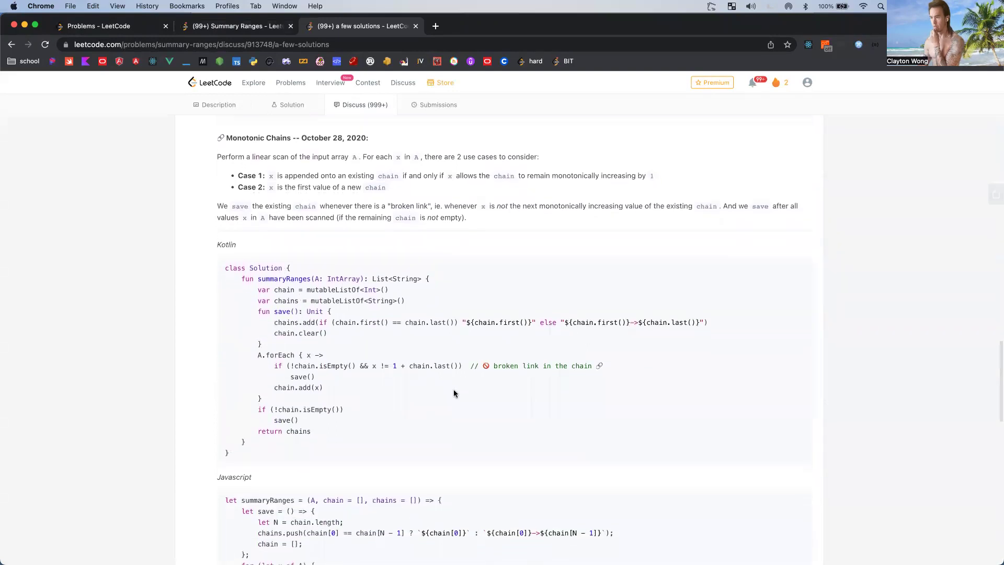
pyautogui.scroll(-3, 453, 392)
pyautogui.scroll(-3, 454, 392)
pyautogui.scroll(-1, 454, 393)
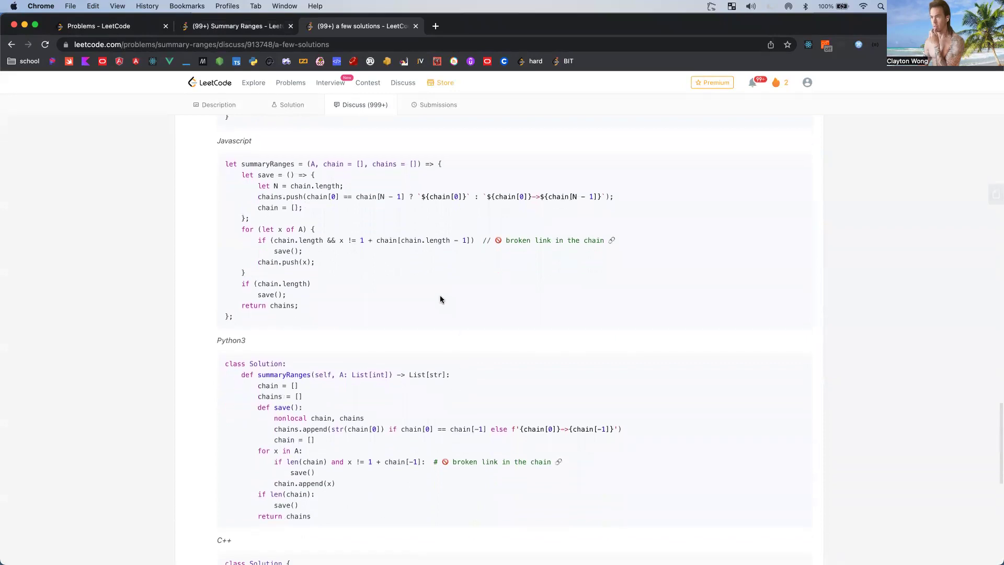
pyautogui.scroll(-1, 440, 299)
pyautogui.scroll(-2, 440, 299)
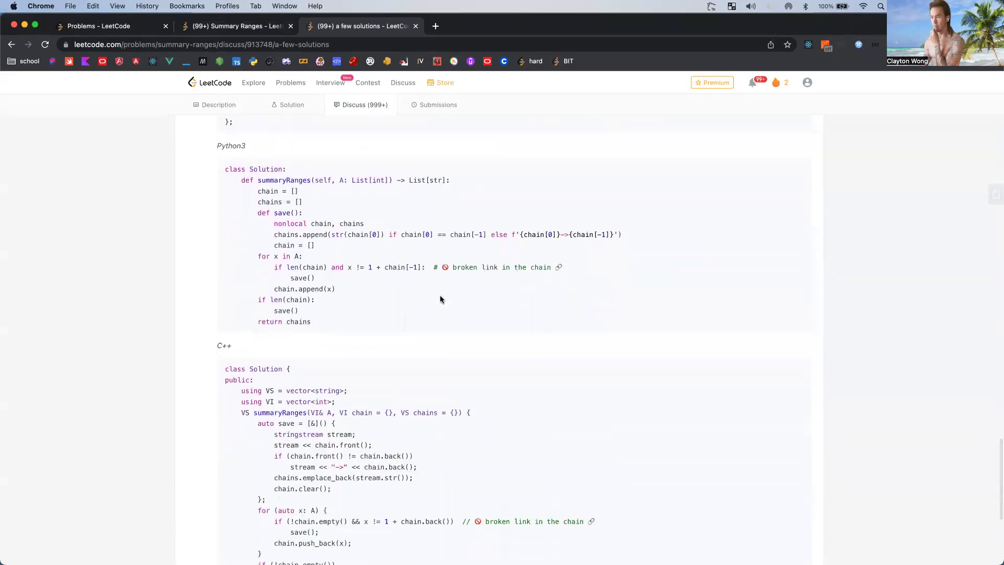
pyautogui.scroll(-1, 440, 299)
pyautogui.scroll(8, 440, 295)
pyautogui.scroll(3, 440, 296)
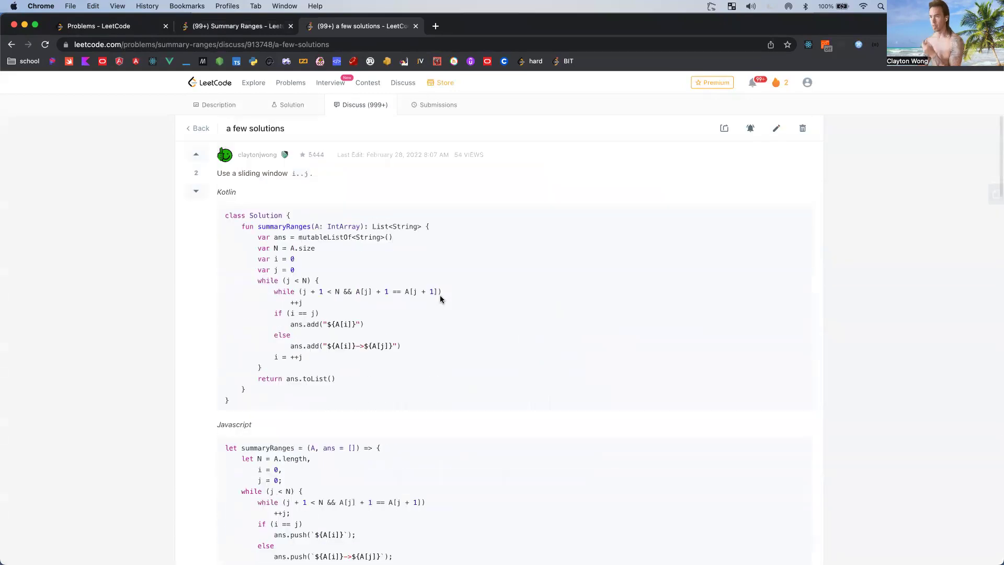